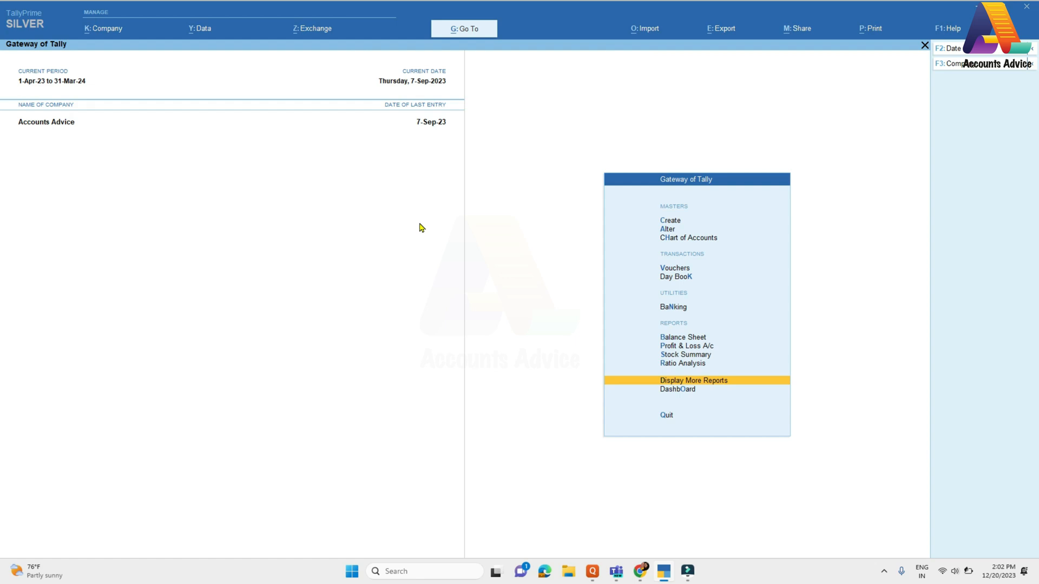
# - Open the Form 26Q report from the TDS reports within the statutory reports
pyautogui.press('Return')
pyautogui.press('Down')
pyautogui.press('Down')
pyautogui.press('Down')
pyautogui.press('Down')
pyautogui.press('Down')
pyautogui.press('Down')
pyautogui.press('Down')
pyautogui.press('Down')
pyautogui.press('Down')
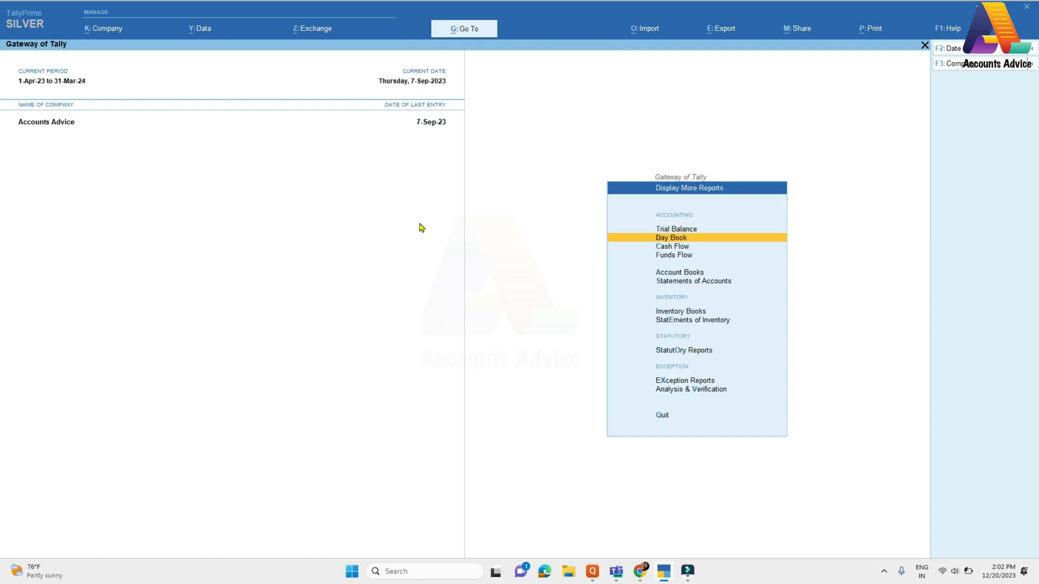
pyautogui.press('Up')
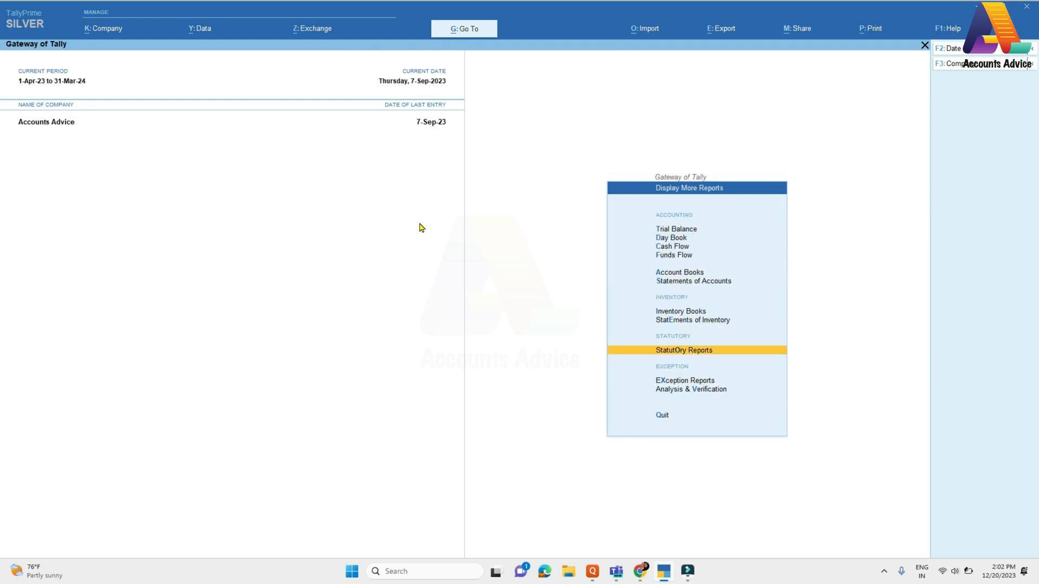
pyautogui.press('Return')
pyautogui.press('Down')
pyautogui.press('Return')
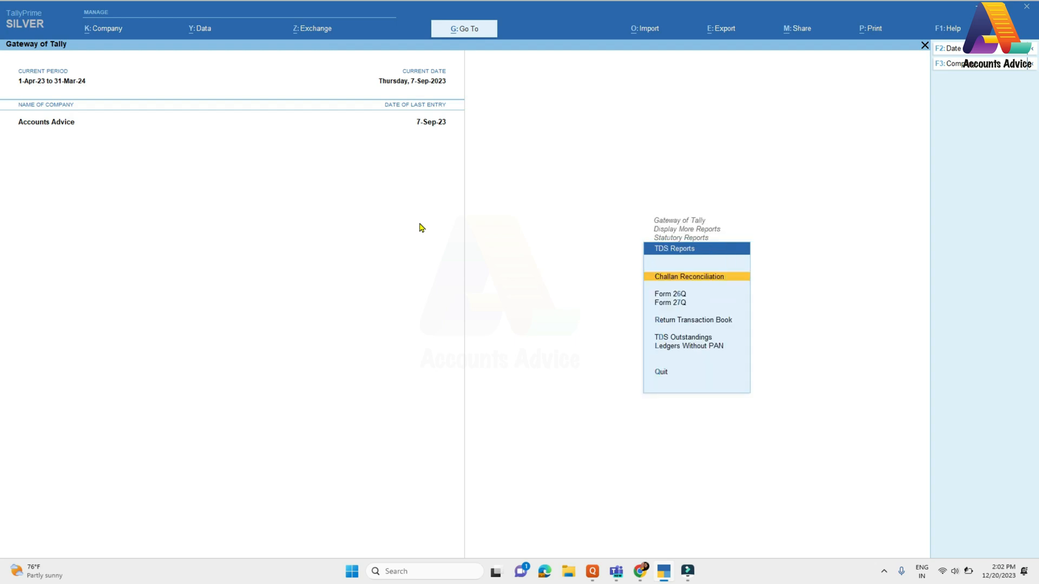
pyautogui.press('Down')
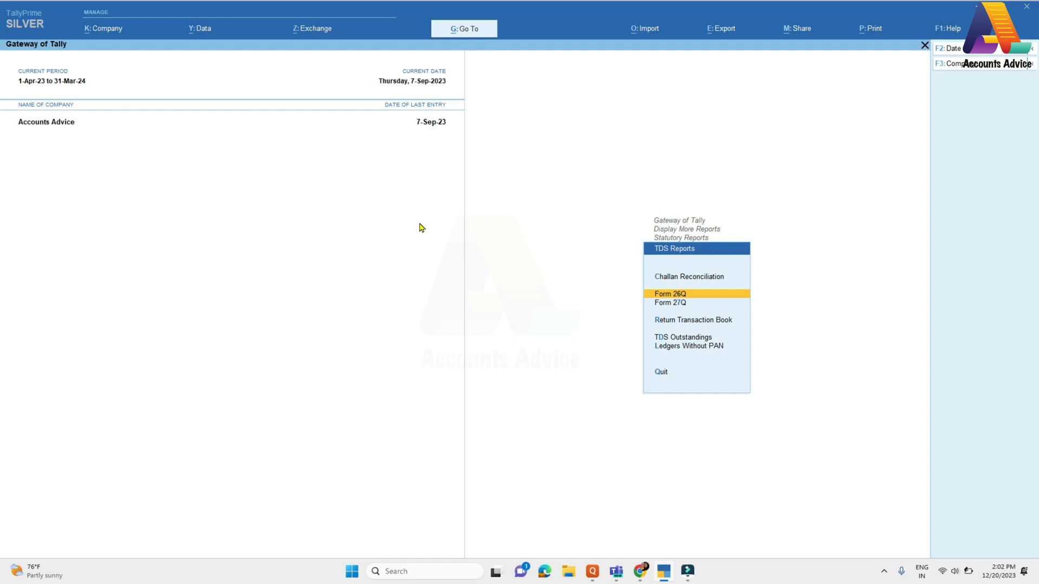
pyautogui.press('Return')
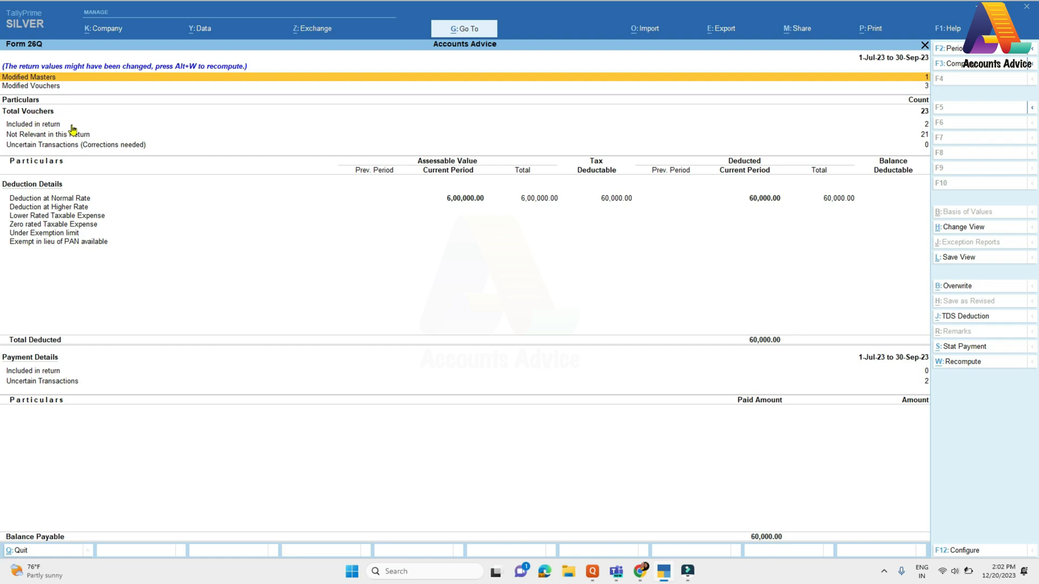
# - Review the included, not relevant and uncertain voucher rows under Total Vouchers in Form 26Q
pyautogui.click(921, 126)
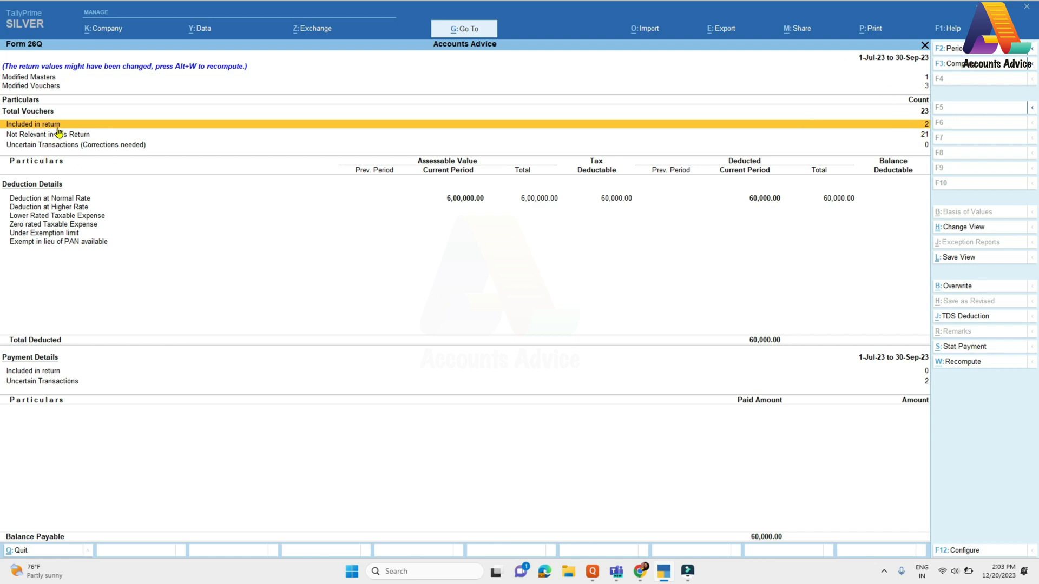
pyautogui.click(49, 140)
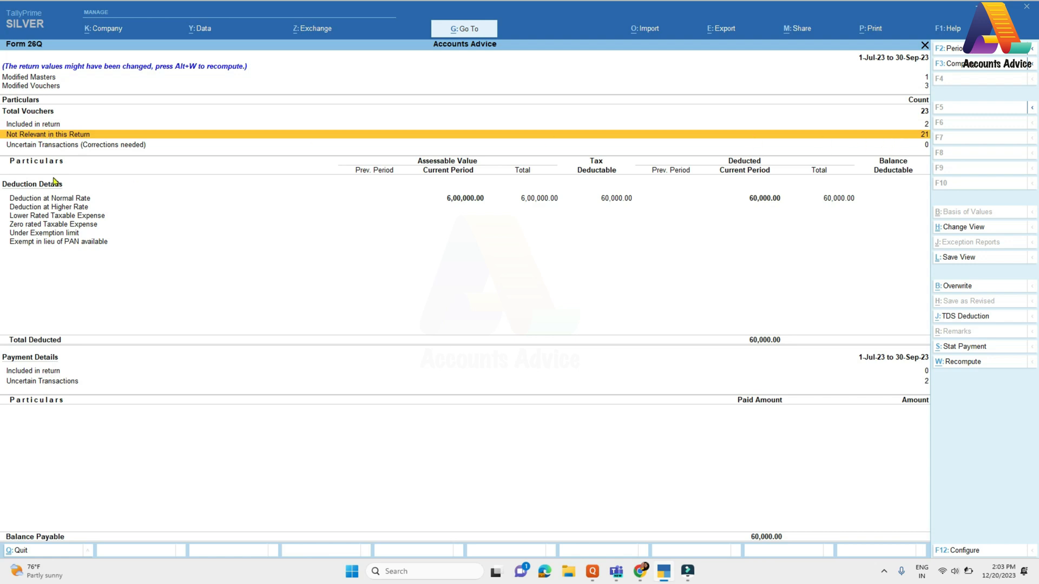
pyautogui.click(26, 148)
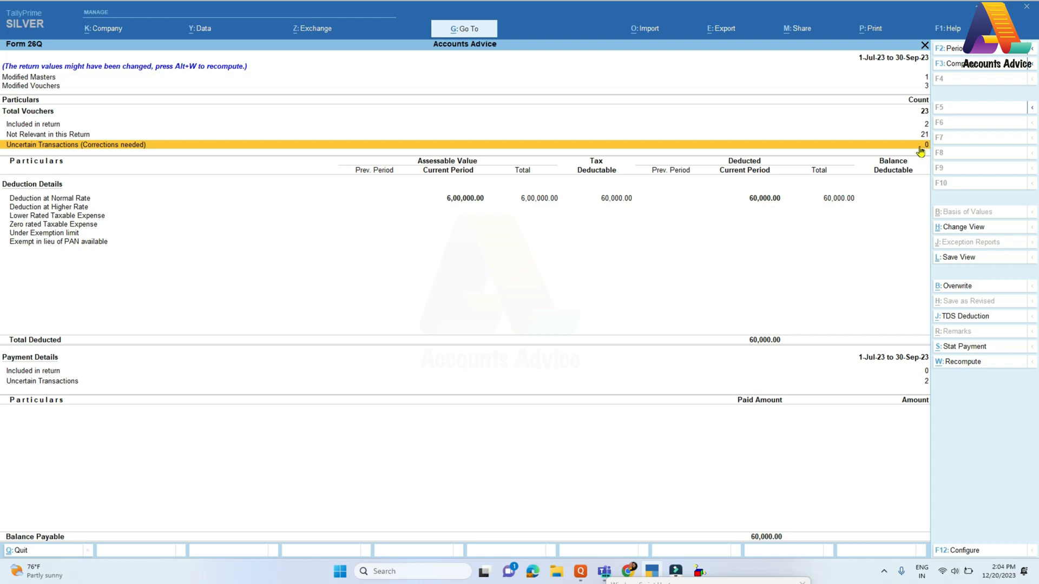
# - Inspect the voucher register behind Deduction at Normal Rate, return to Form 26Q and check the uncertain transactions under Payment Details
pyautogui.click(20, 188)
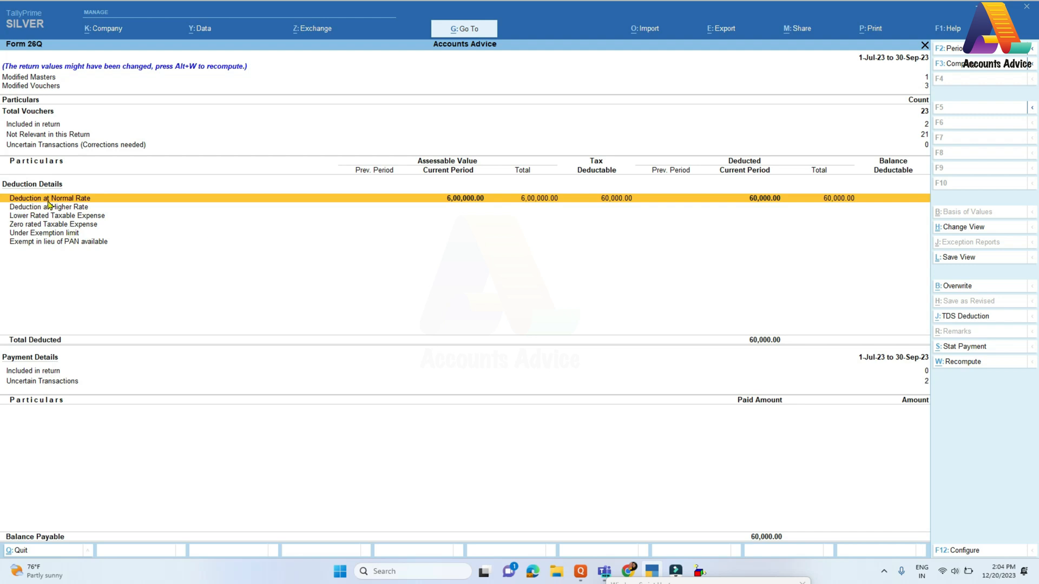
pyautogui.press('Return')
pyautogui.press('Return')
pyautogui.press('Return')
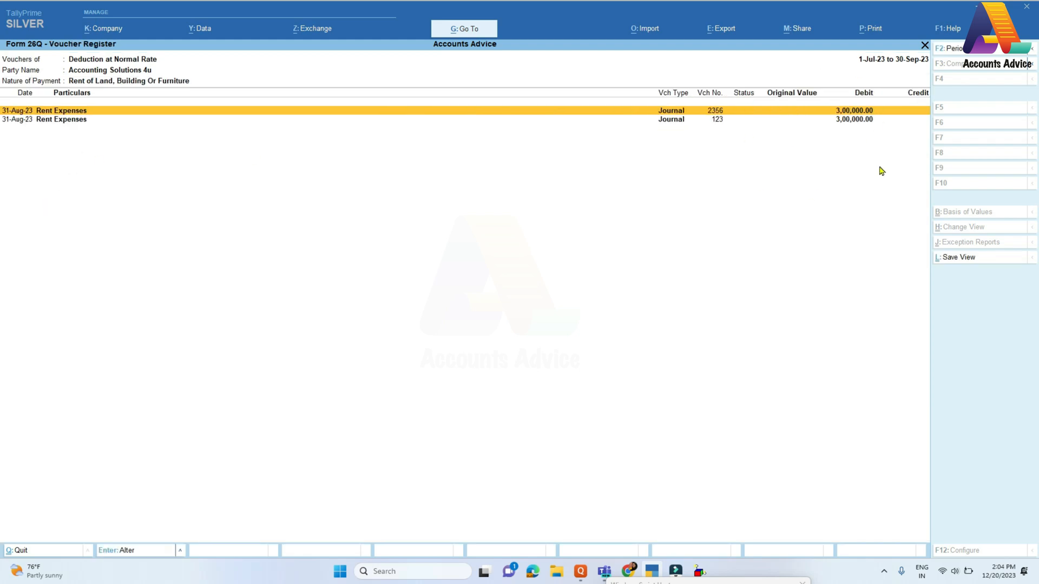
pyautogui.press('Escape')
pyautogui.press('Escape')
pyautogui.press('Escape')
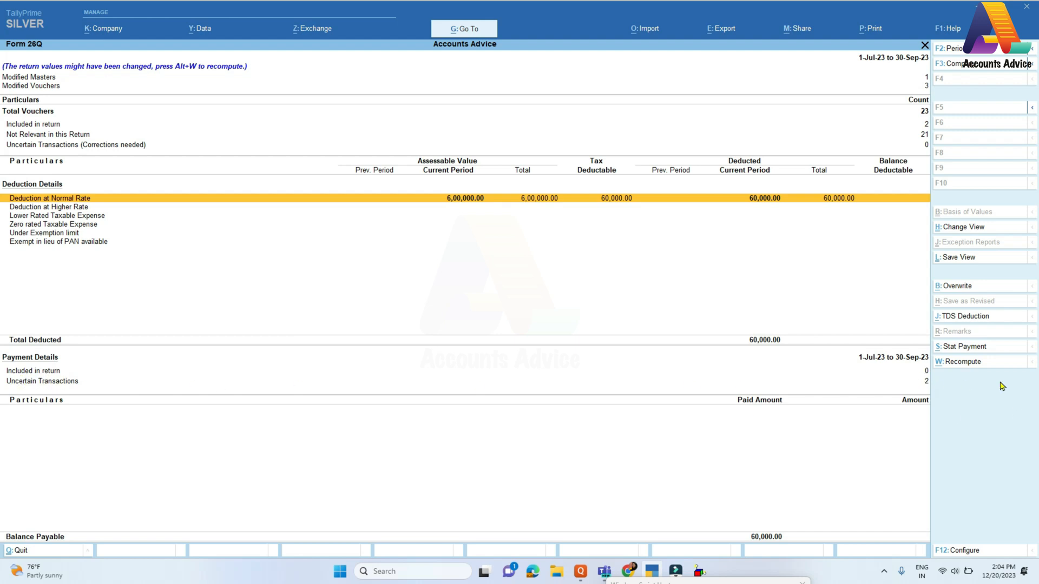
pyautogui.click(923, 383)
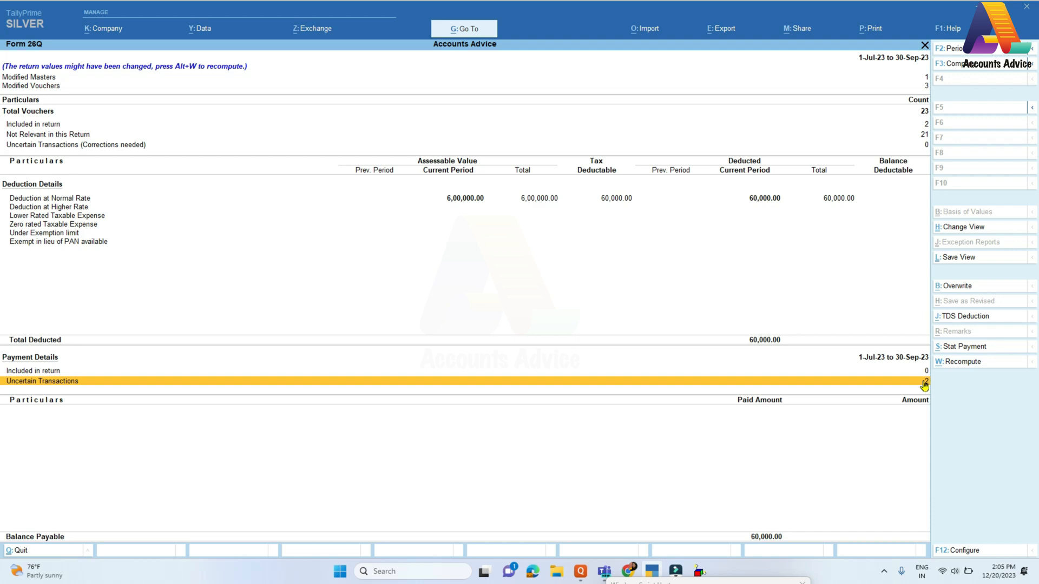
# - Leave Form 26Q and open the TDS Challan Reconciliation report with all challans shown
pyautogui.press('Escape')
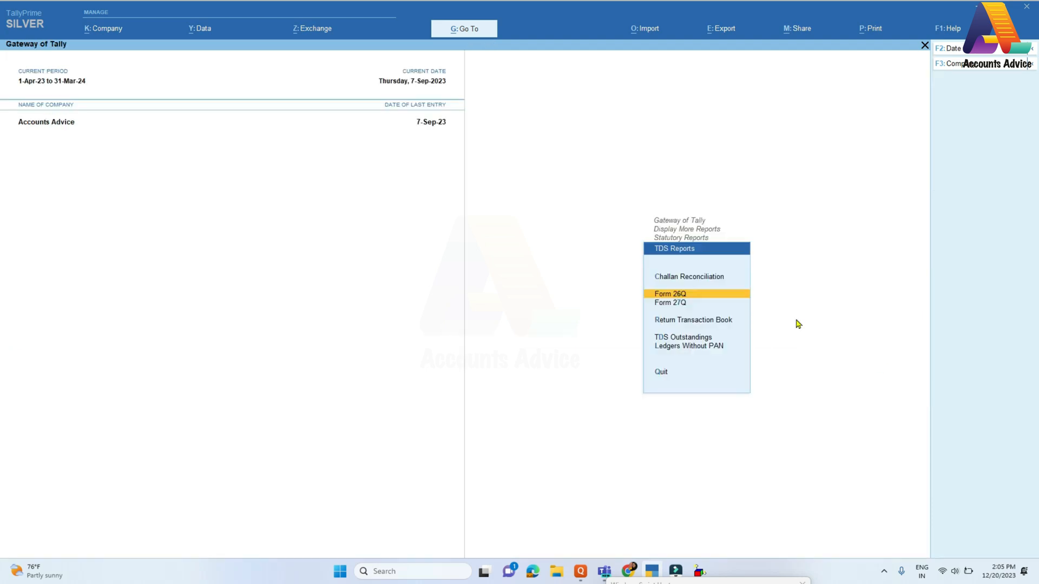
pyautogui.click(667, 280)
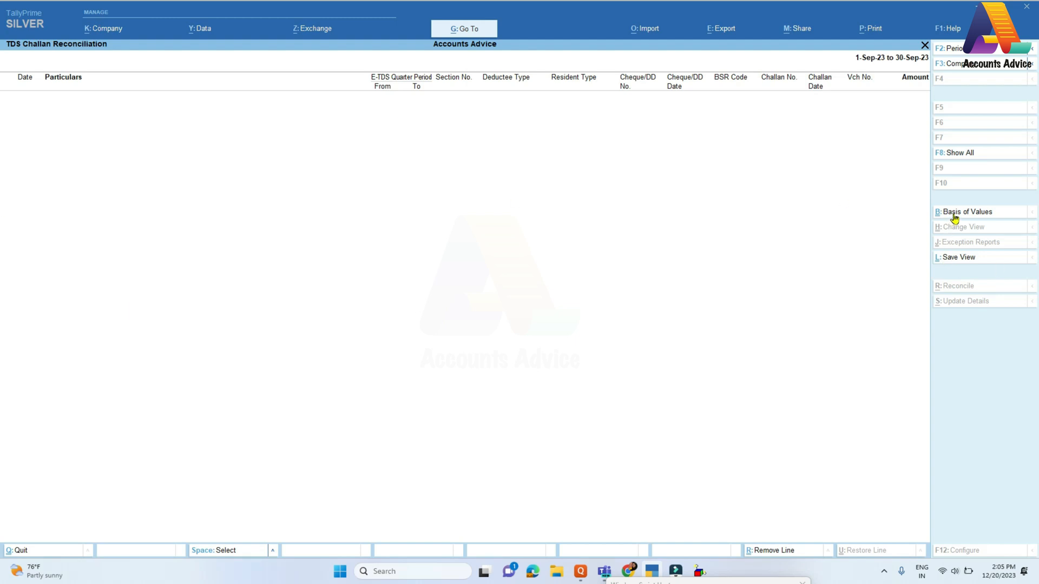
pyautogui.click(959, 154)
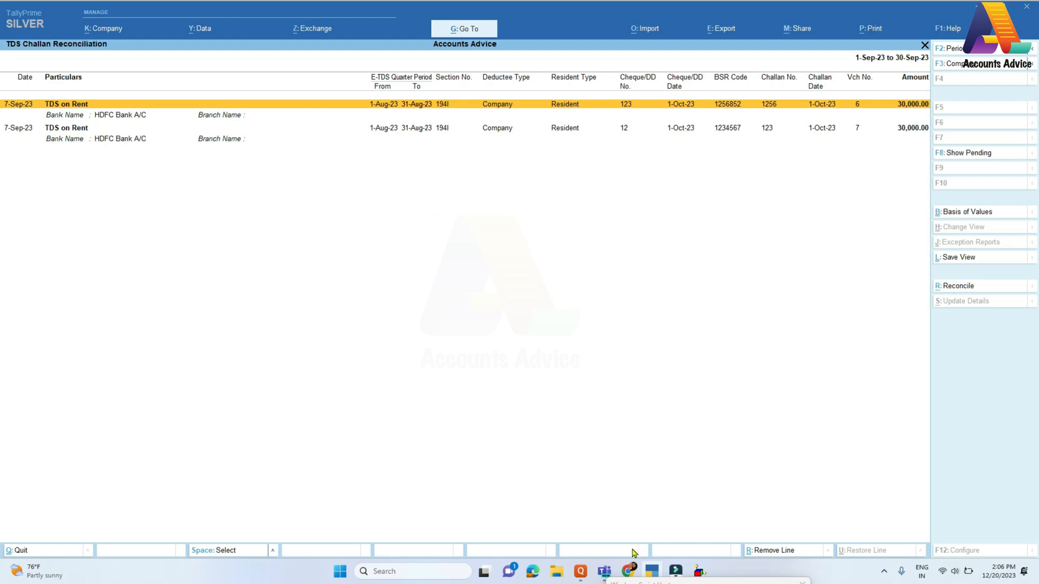
# - Switch to Chrome and log in to the Income Tax e-Filing portal with the user ID and account password
pyautogui.click(629, 571)
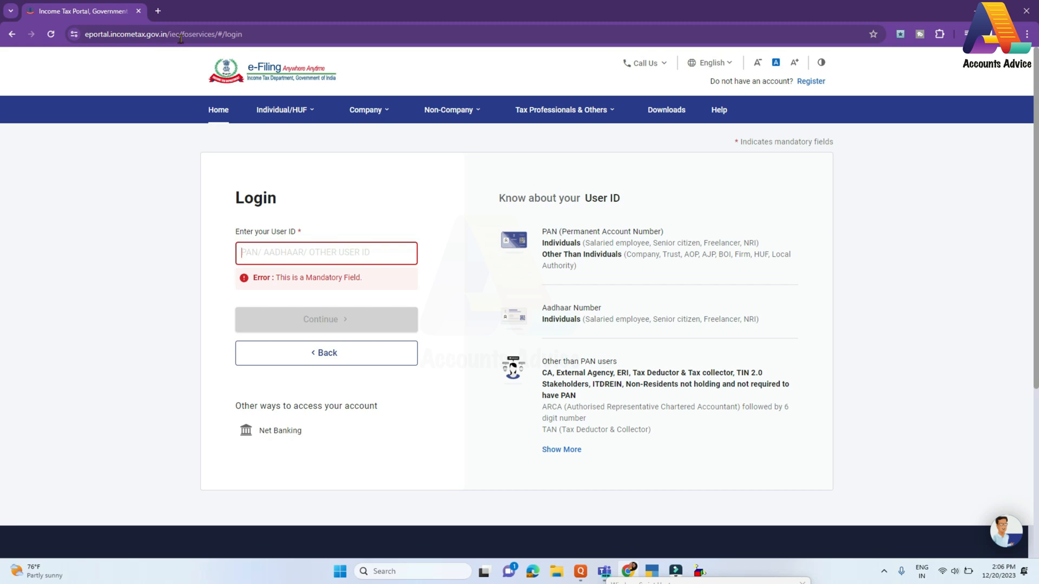
pyautogui.click(260, 253)
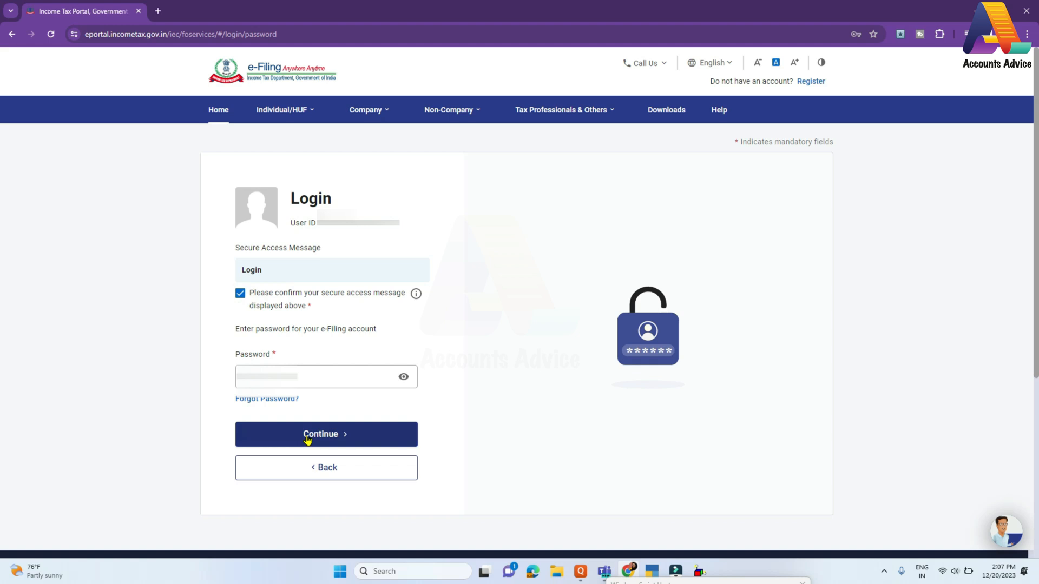
pyautogui.click(308, 439)
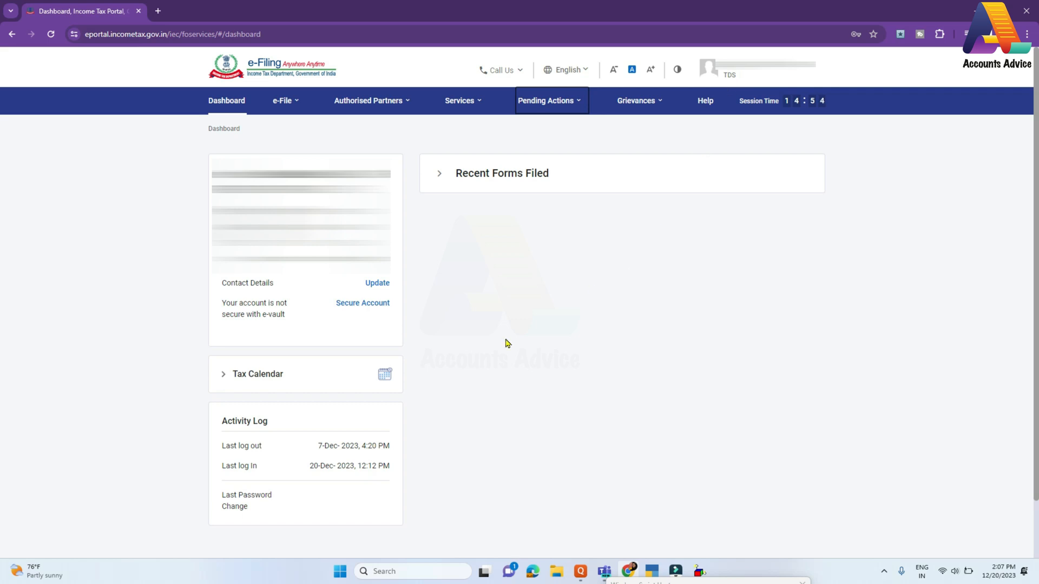
# - Open the challan receipt of the first payment in the e-Pay Tax payment history
pyautogui.moveTo(282, 103)
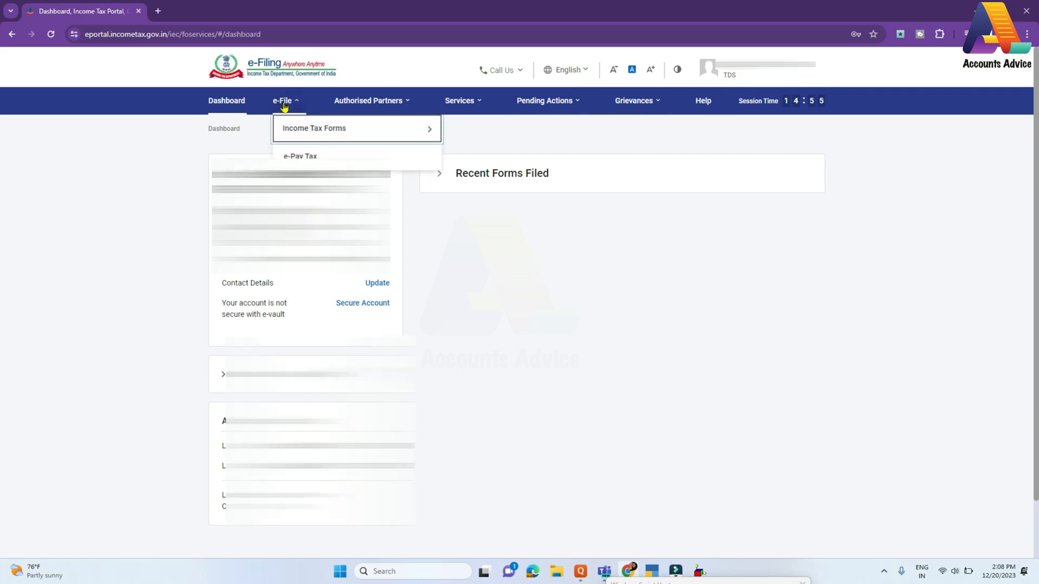
pyautogui.click(287, 157)
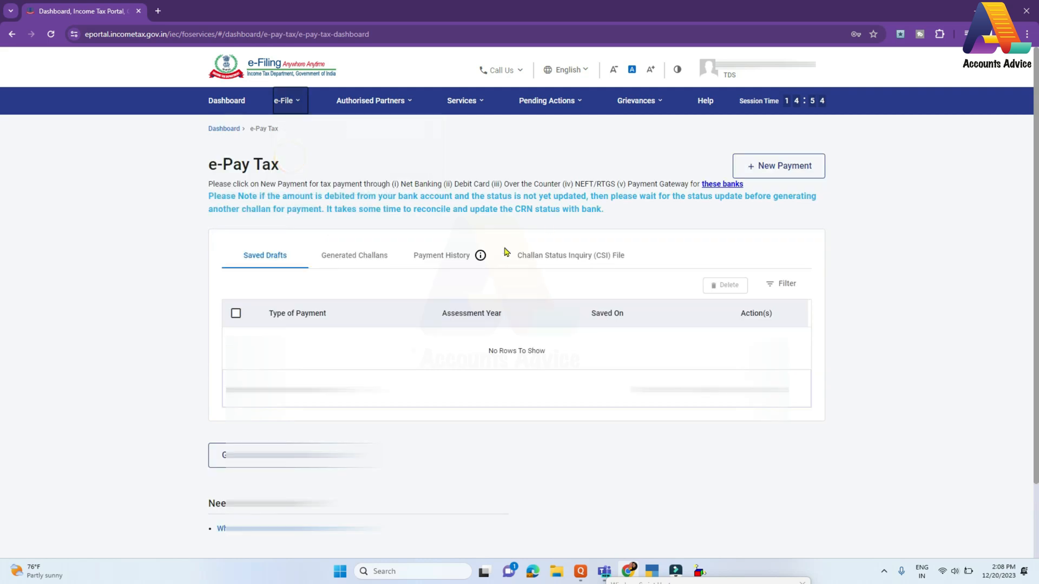
pyautogui.click(423, 259)
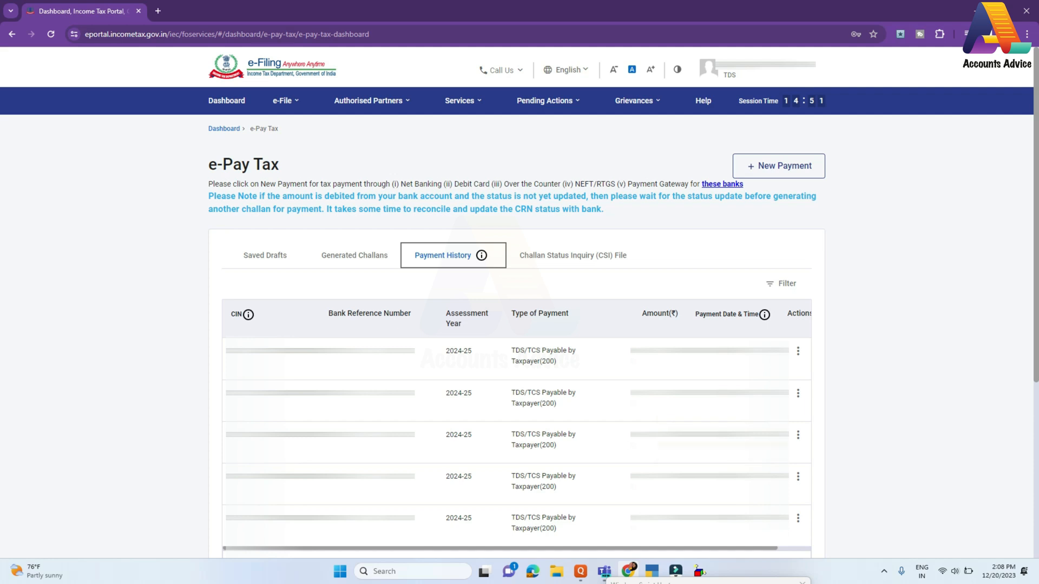
pyautogui.click(798, 354)
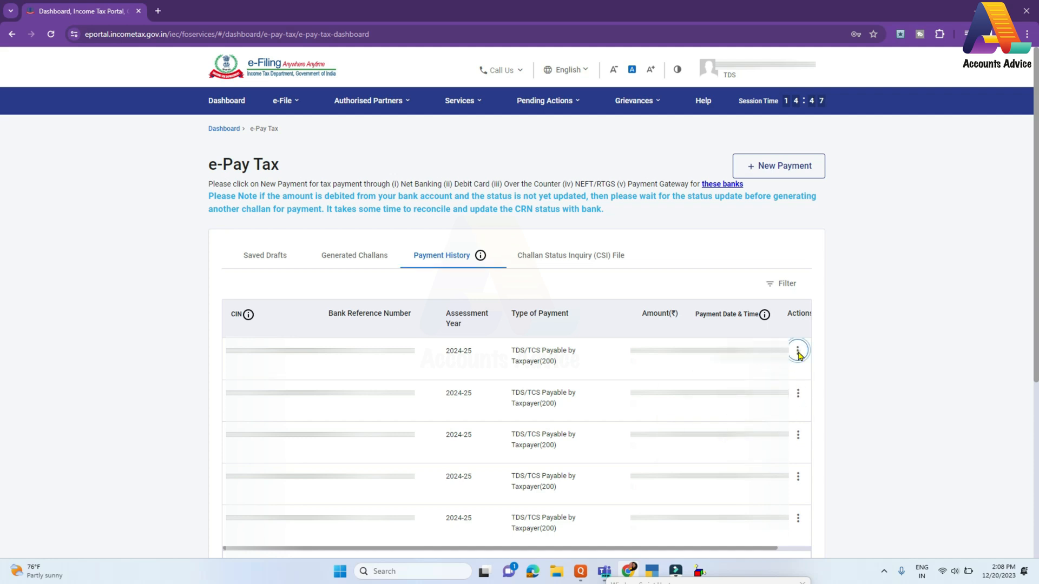
pyautogui.click(908, 367)
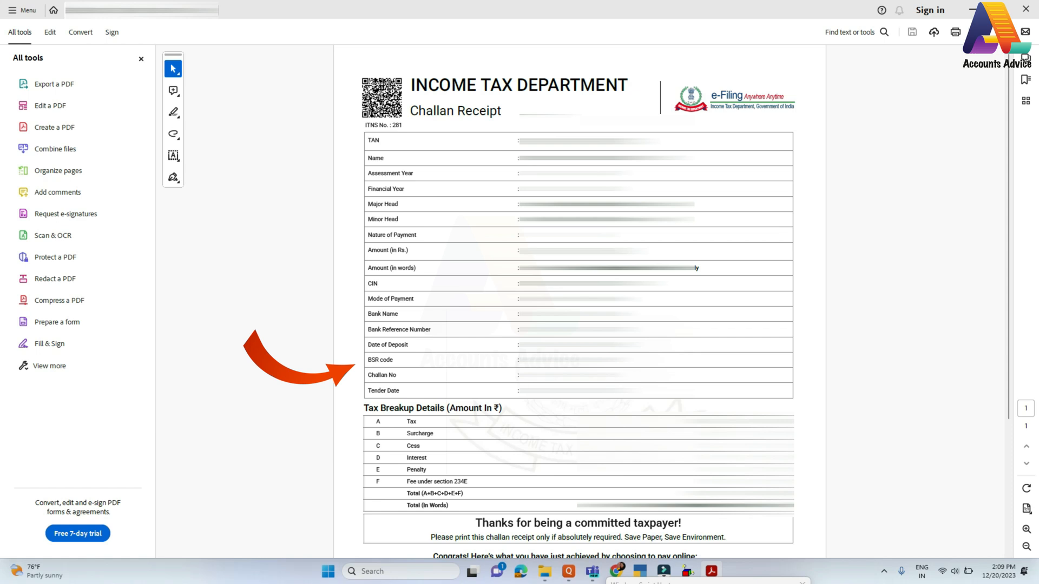
# - Switch back to TallyPrime and set the first TDS on Rent challan's E-TDS quarter period from 1-7-2023 to 30-9-2023 in reconciliation mode
pyautogui.click(642, 574)
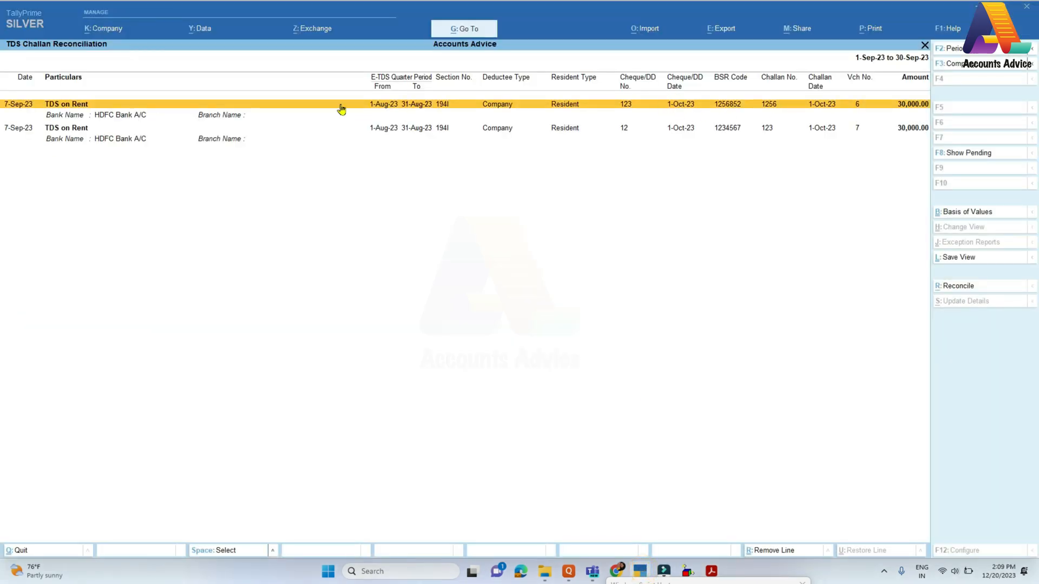
pyautogui.click(383, 113)
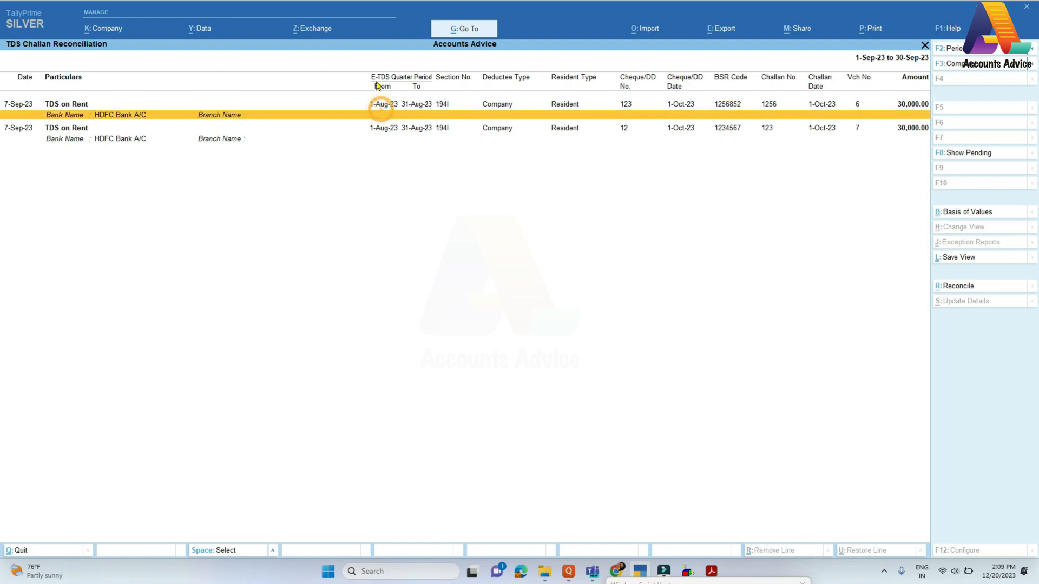
pyautogui.click(384, 105)
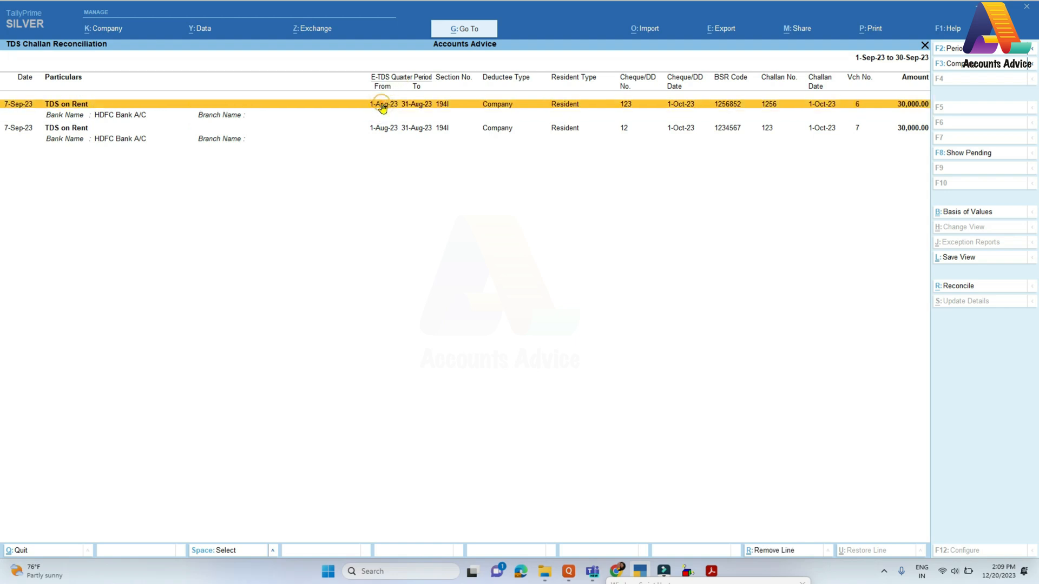
pyautogui.click(949, 286)
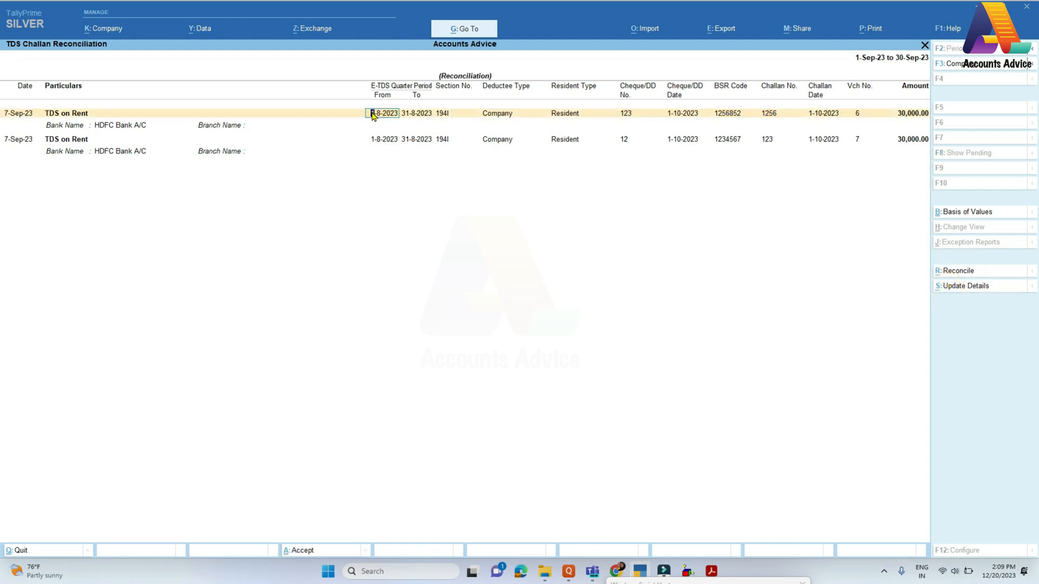
pyautogui.write('1')
pyautogui.write('.7')
pyautogui.press('Return')
pyautogui.write('30.9')
pyautogui.press('Return')
# - Clear the cheque/DD number and date of the first challan, keep its BSR code, challan and bank details, and save the reconciliation
pyautogui.press('Return')
pyautogui.press('Return')
pyautogui.press('Return')
pyautogui.press('BackSpace')
pyautogui.press('Return')
pyautogui.press('BackSpace')
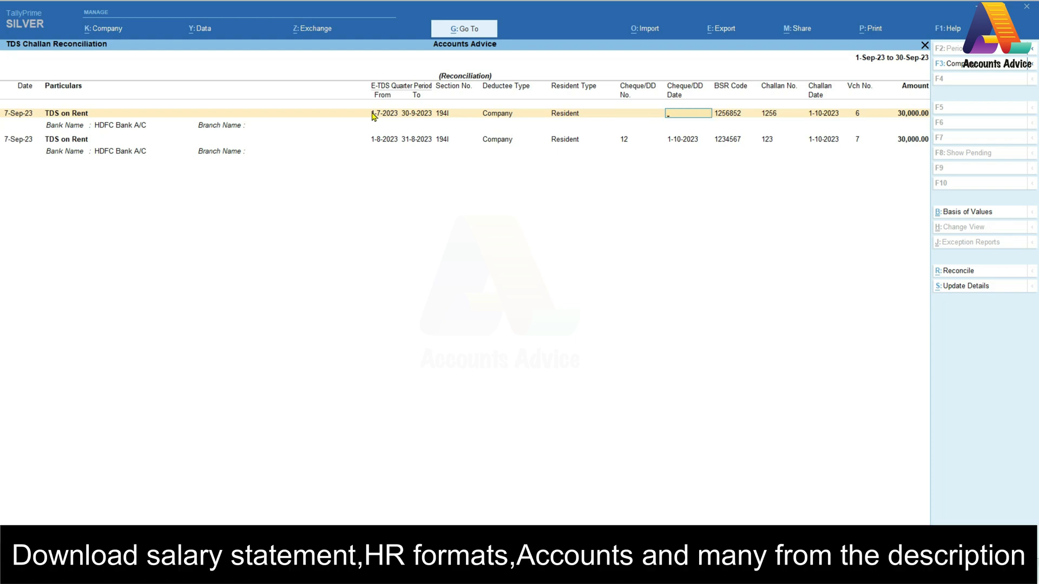
pyautogui.press('Return')
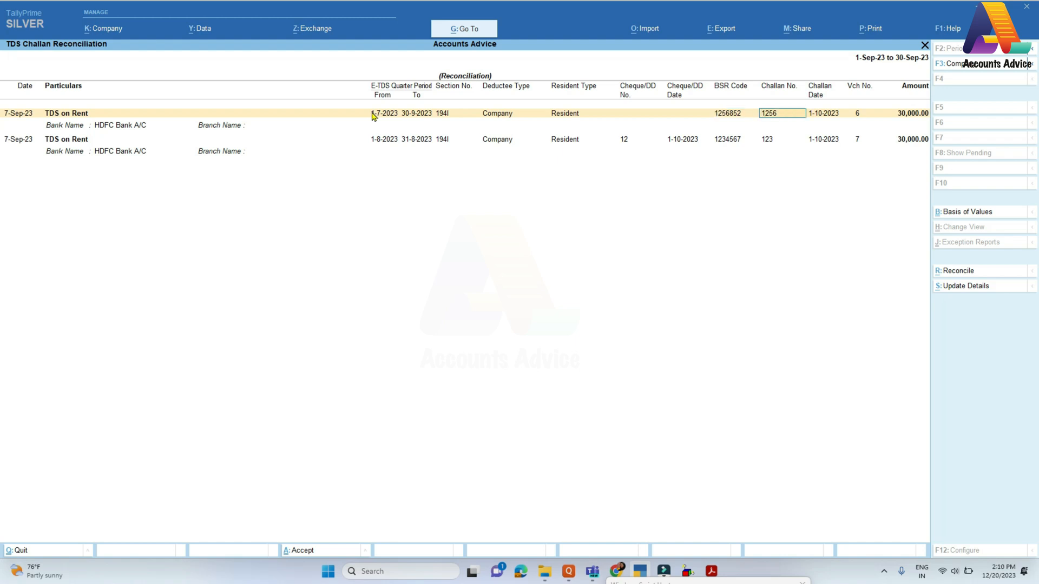
pyautogui.press('Return')
pyautogui.press('Return')
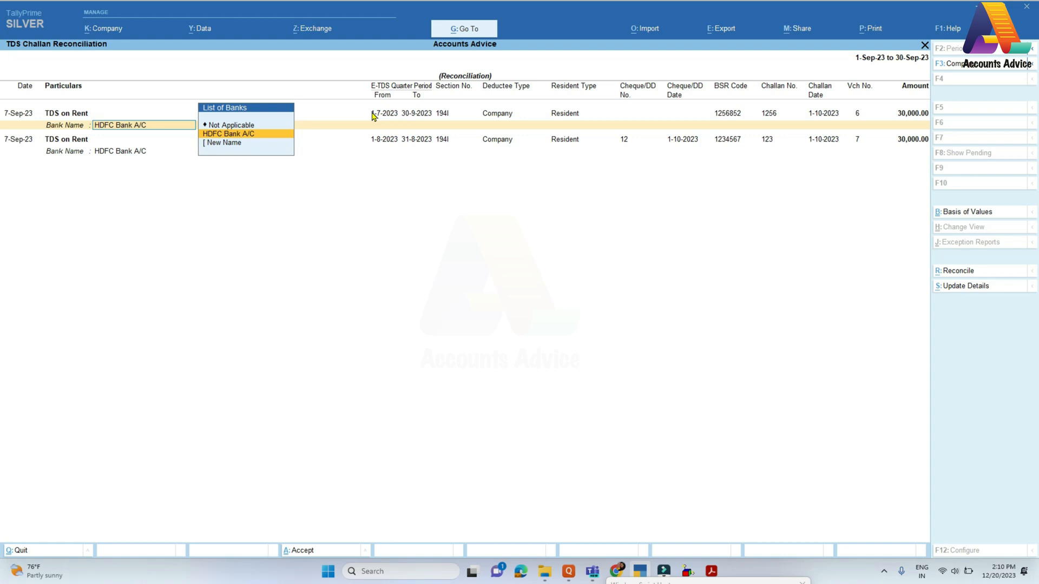
pyautogui.press('Return')
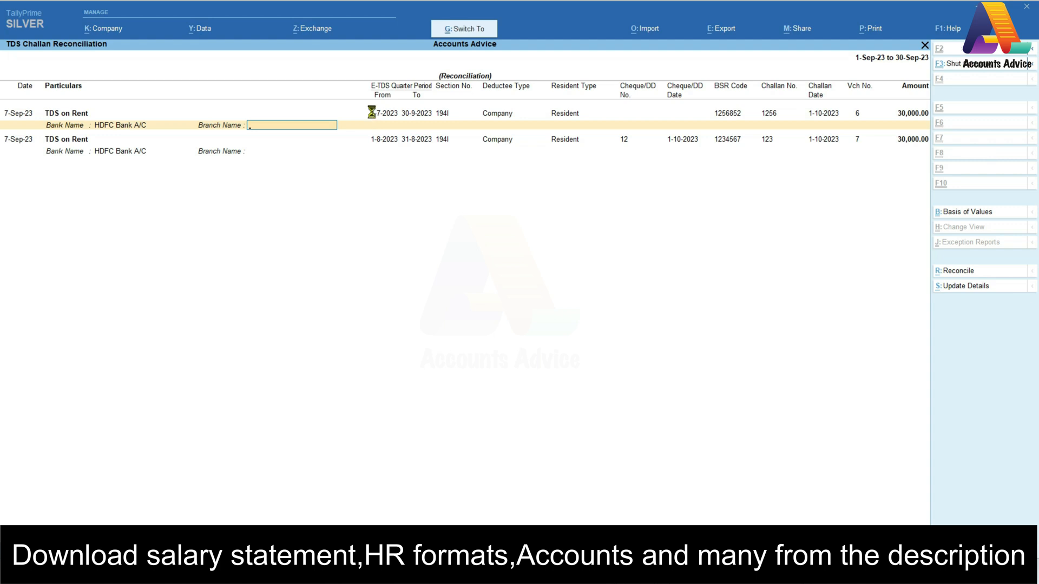
pyautogui.hotkey('ctrl', 'a')
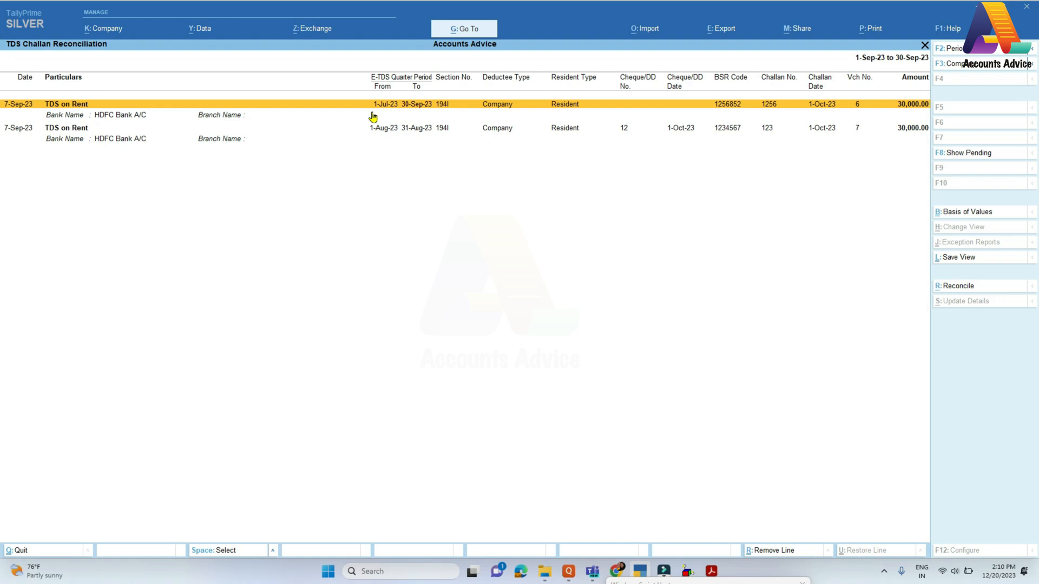
# - Reopen Form 26Q and open the payment exceptions behind the uncertain transactions under Payment Details
pyautogui.press('Escape')
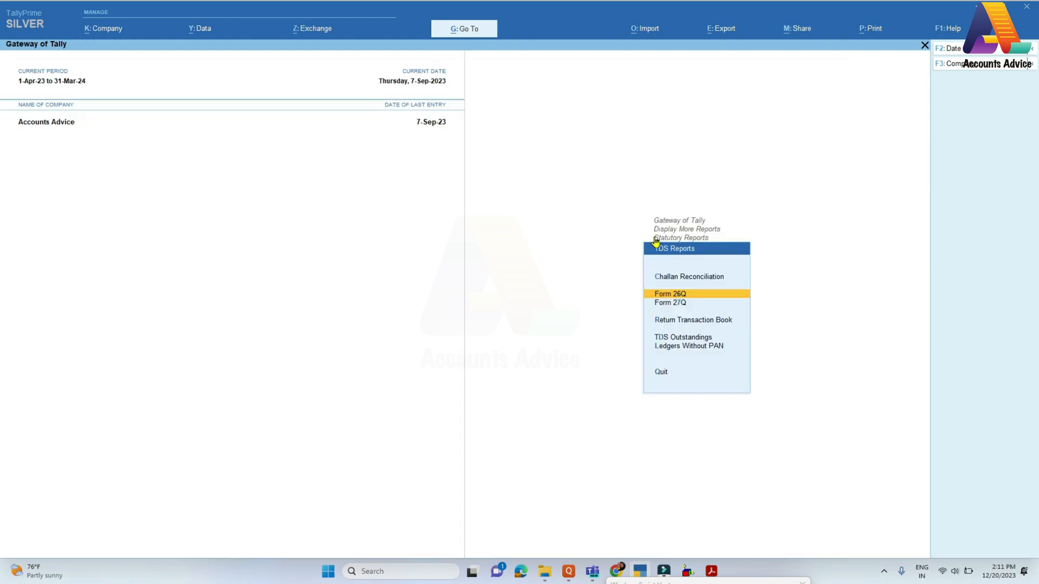
pyautogui.press('Return')
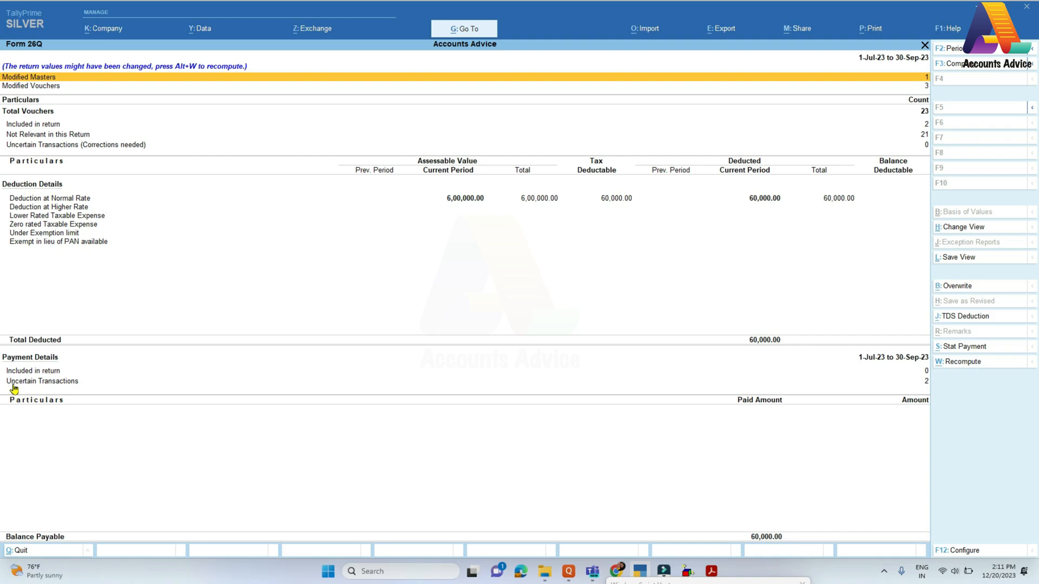
pyautogui.doubleClick(913, 386)
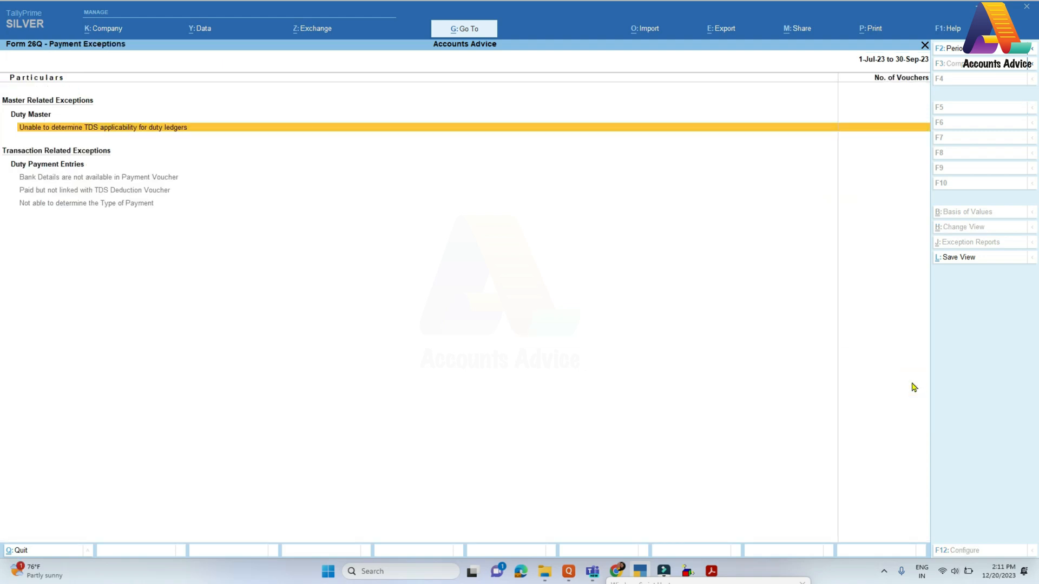
# - Leave the payment exceptions, recompute the Form 26Q values for the modified masters and vouchers, and save it as a revised return
pyautogui.press('Escape')
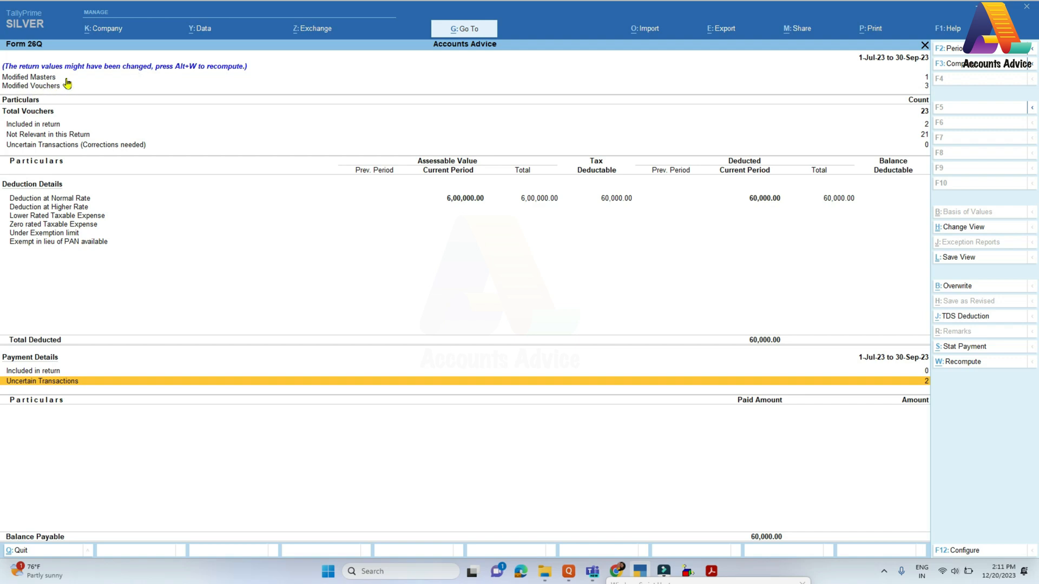
pyautogui.click(226, 68)
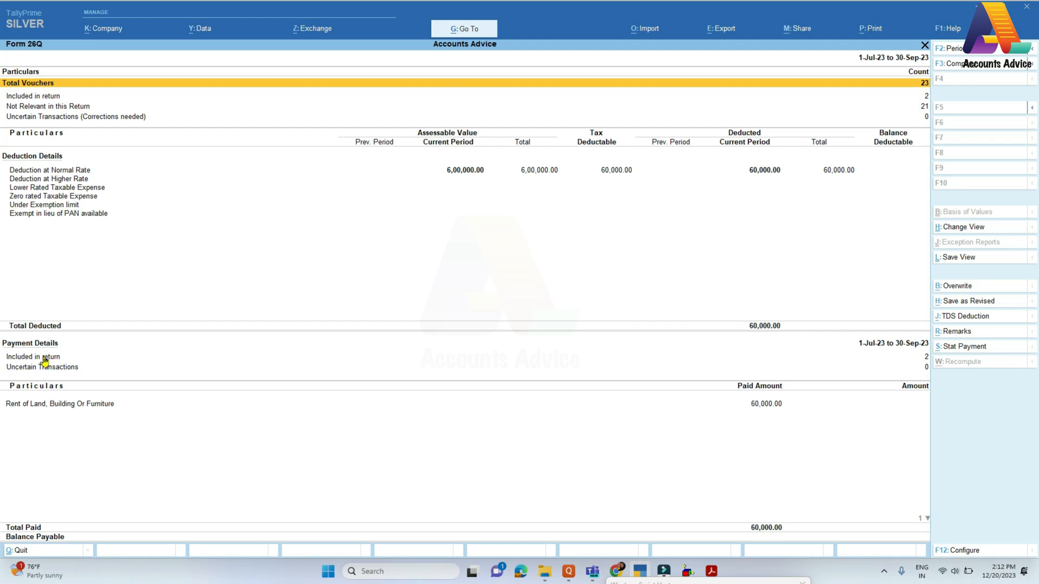
pyautogui.click(37, 405)
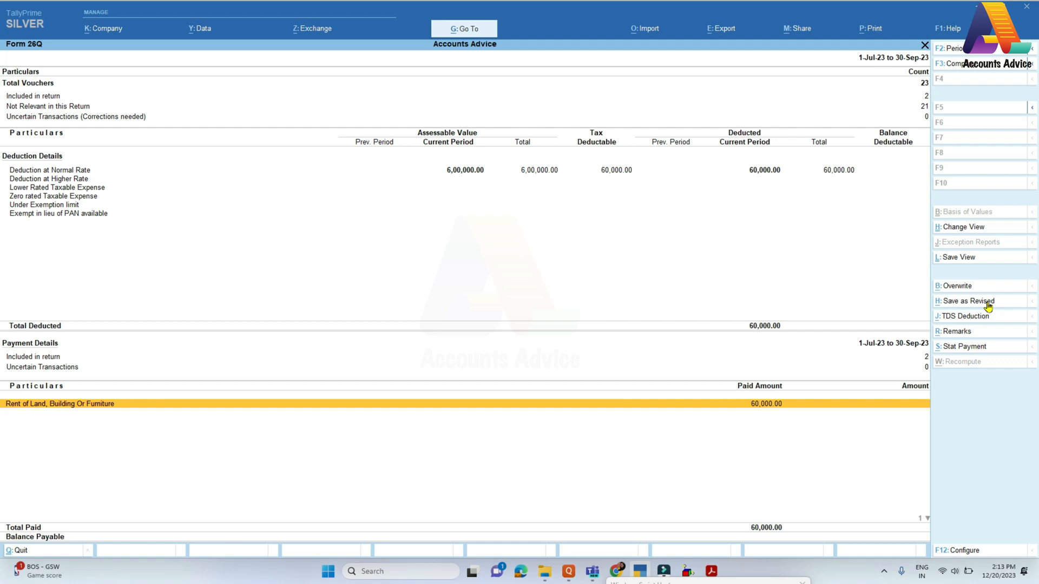
pyautogui.click(960, 303)
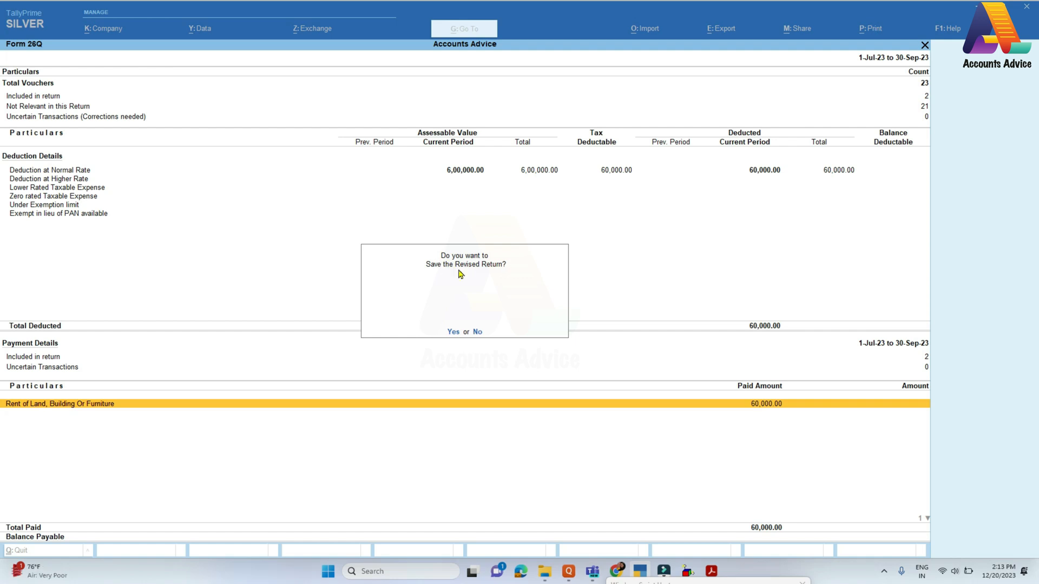
pyautogui.click(454, 332)
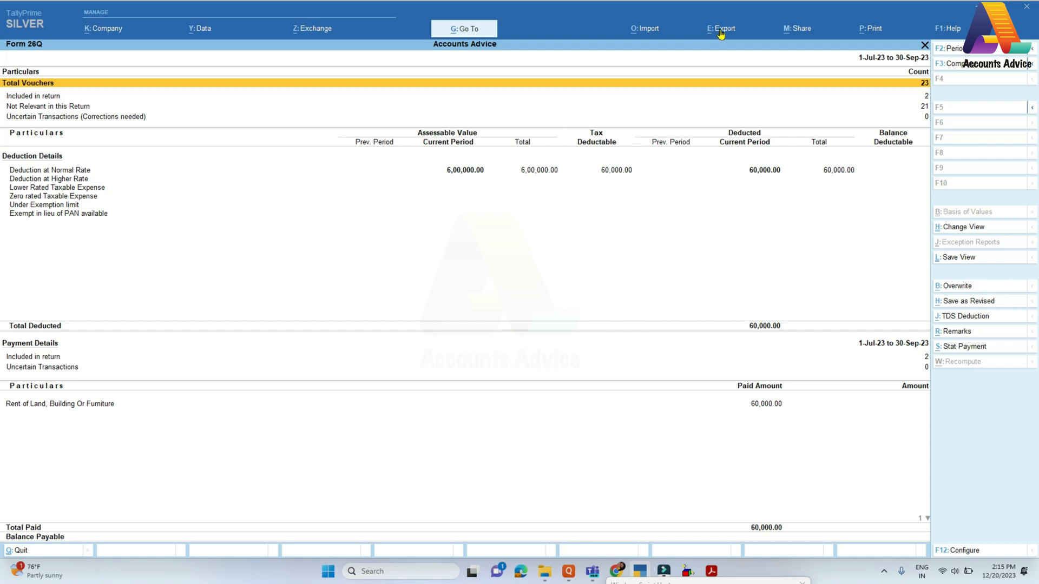
# - Export the e-return as Tally.txt to C:\Program Files\TallyPrime, dated 1-10-2023, with regular return filed for previous period set to No, overwriting the existing file
pyautogui.click(720, 31)
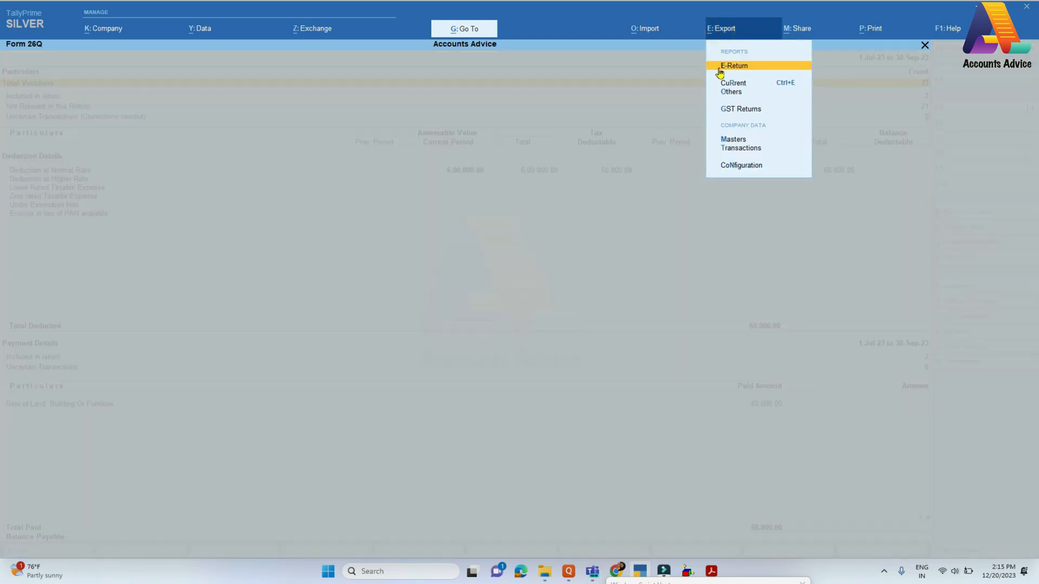
pyautogui.click(720, 69)
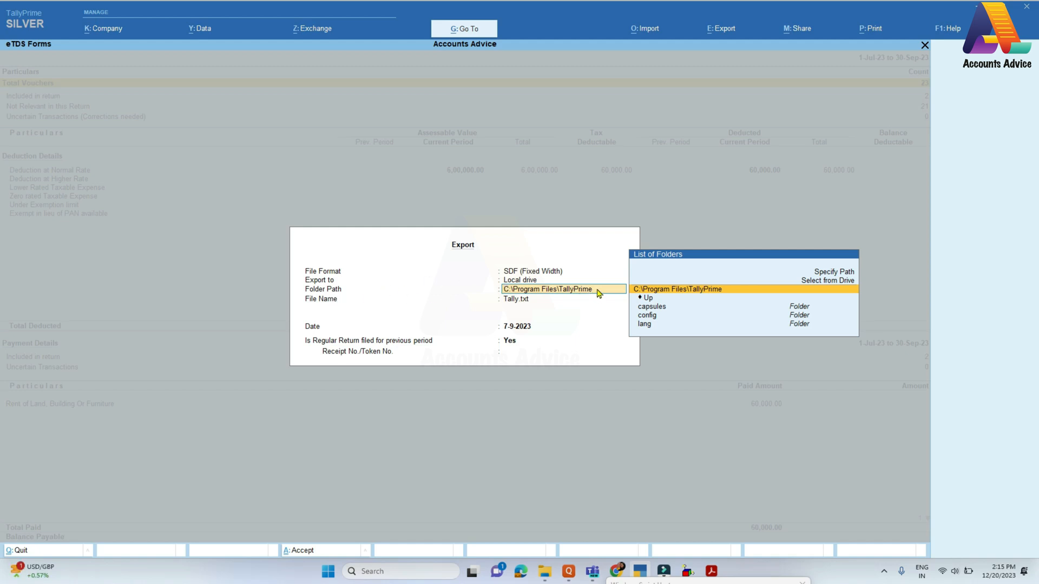
pyautogui.press('Return')
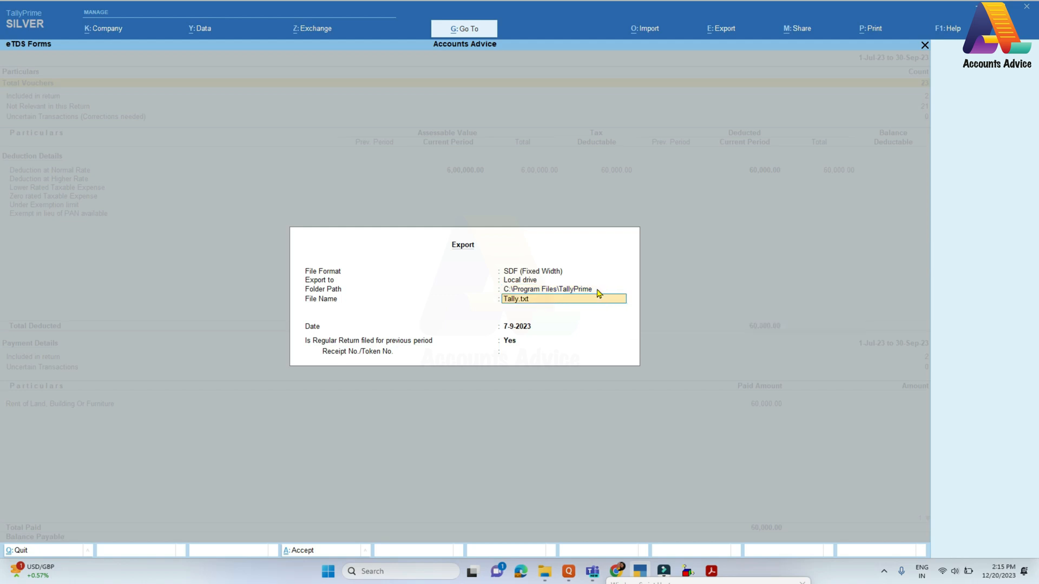
pyautogui.press('Return')
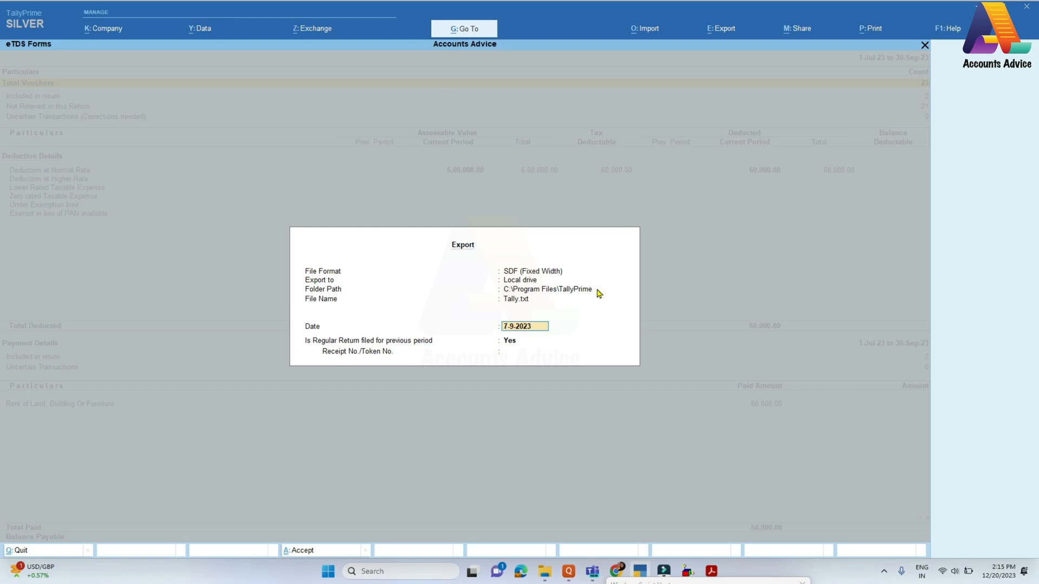
pyautogui.write('1.10')
pyautogui.press('Return')
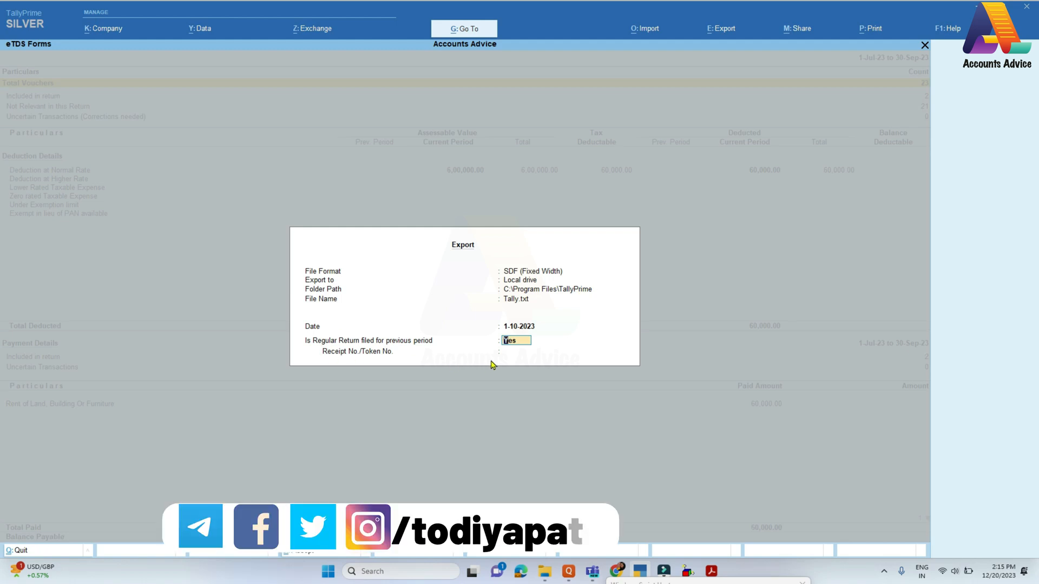
pyautogui.write('n')
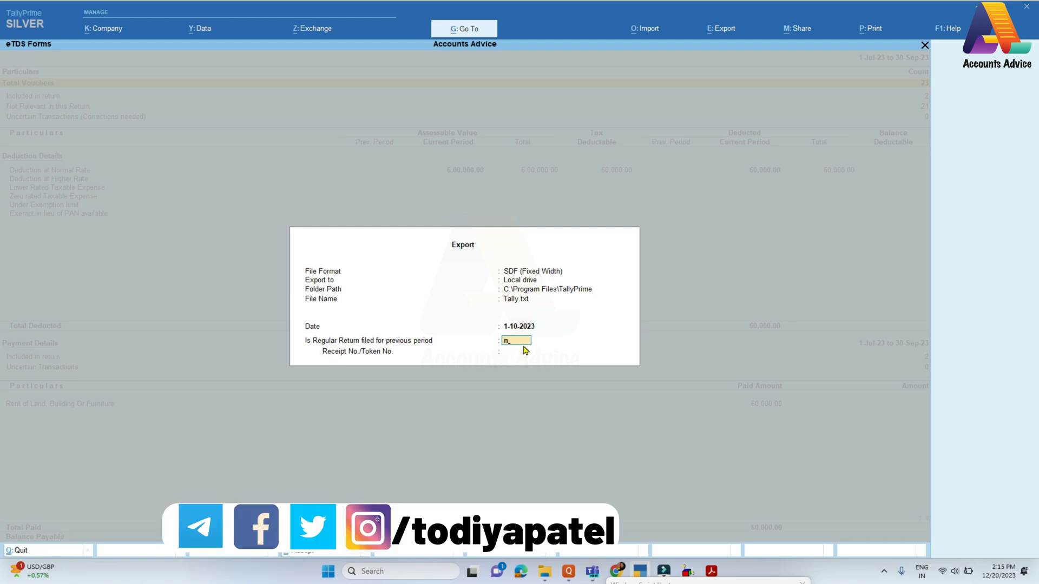
pyautogui.press('Return')
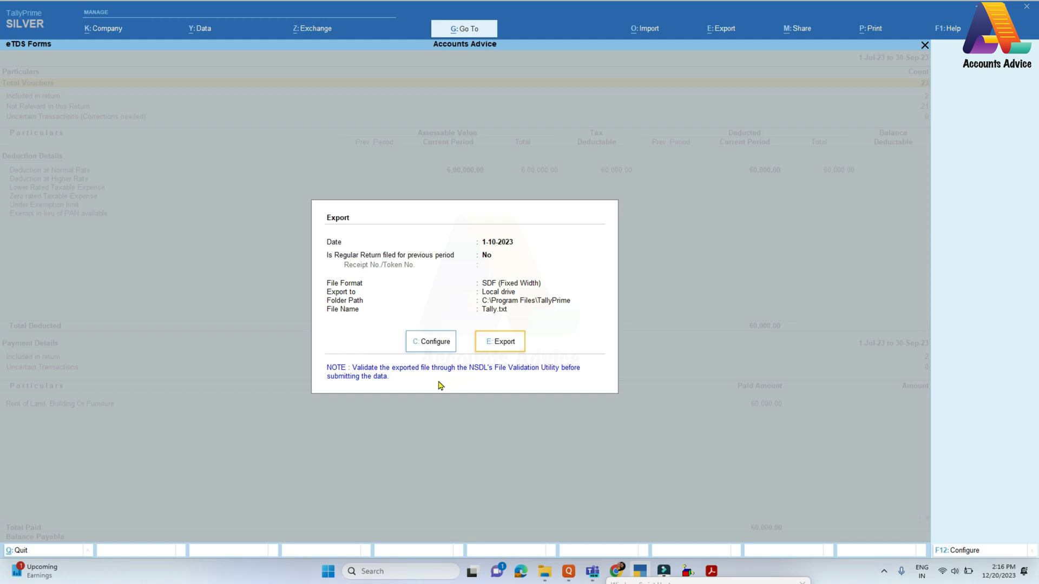
pyautogui.click(502, 346)
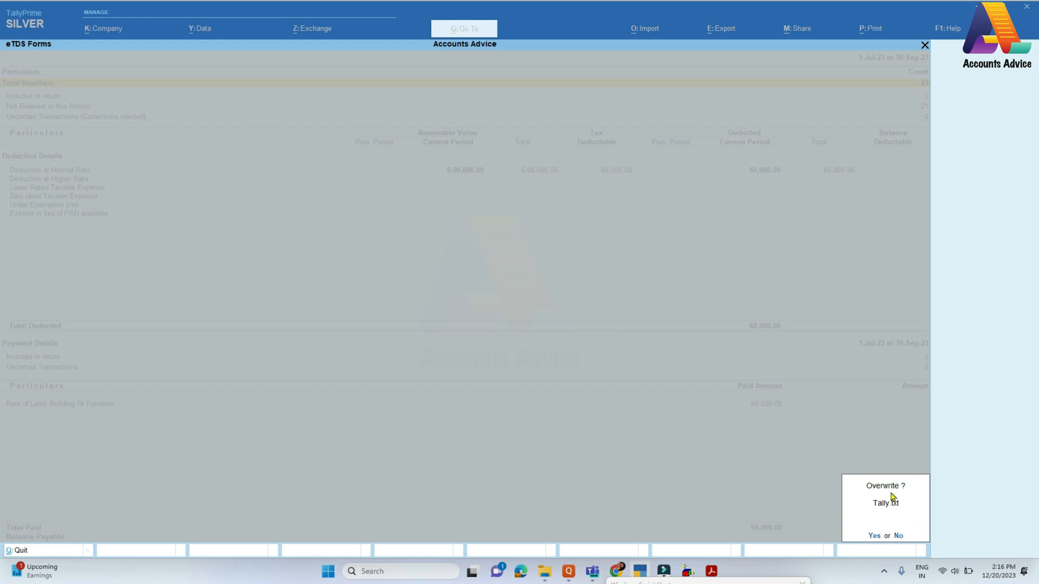
pyautogui.click(874, 537)
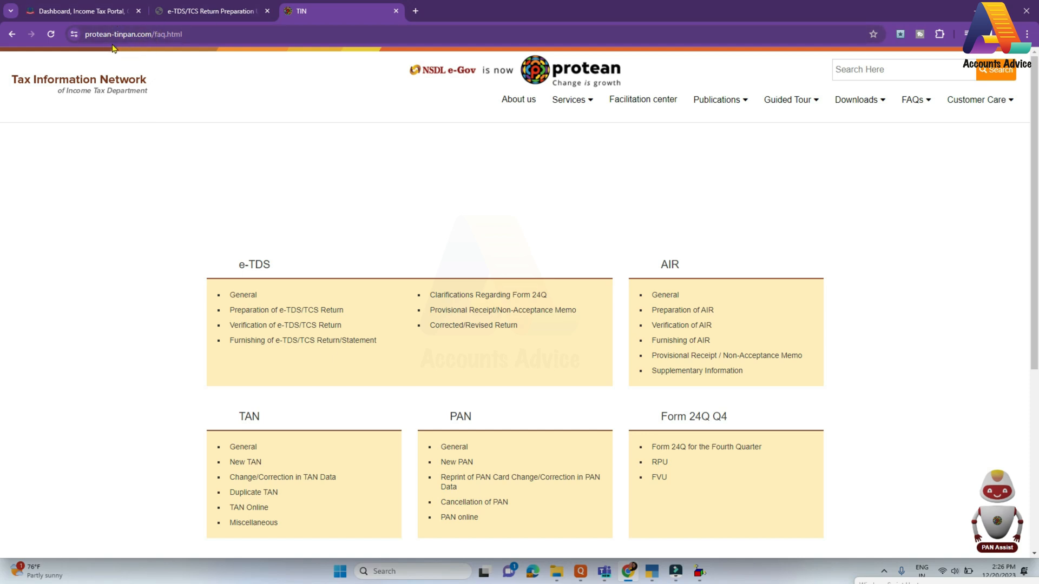
# - On the Protean TIN website in the browser, open the e-TDS/e-TCS quarterly returns download page for regular statements
pyautogui.moveTo(826, 113)
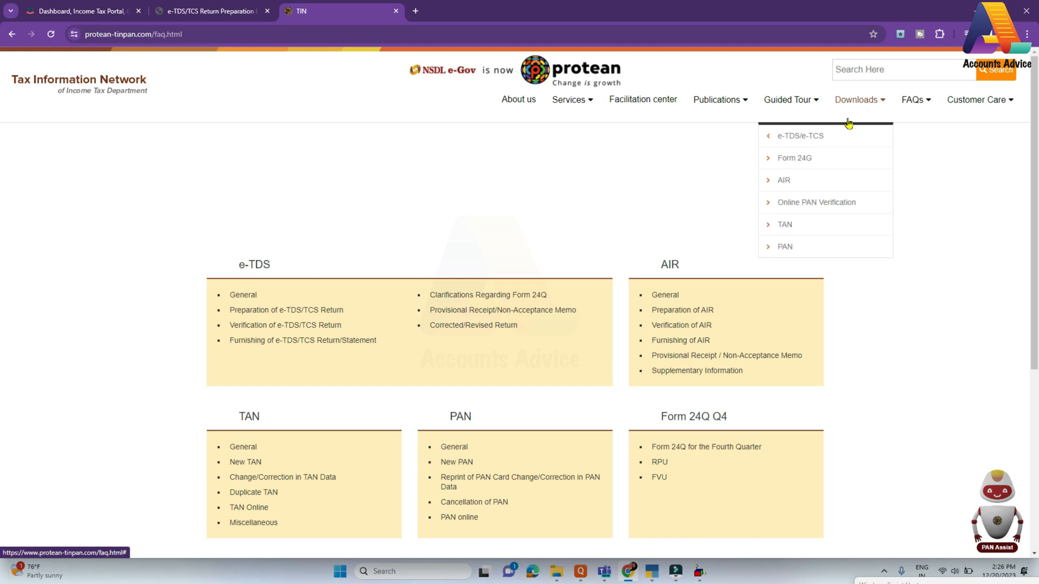
pyautogui.moveTo(829, 135)
pyautogui.moveTo(698, 136)
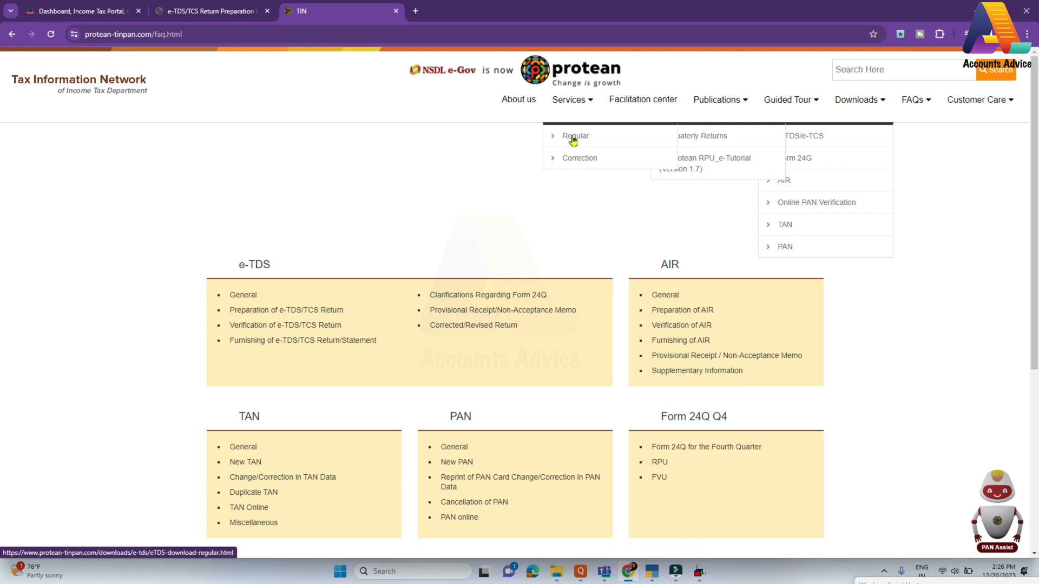
pyautogui.click(573, 140)
pyautogui.scroll(-5, 489, 302)
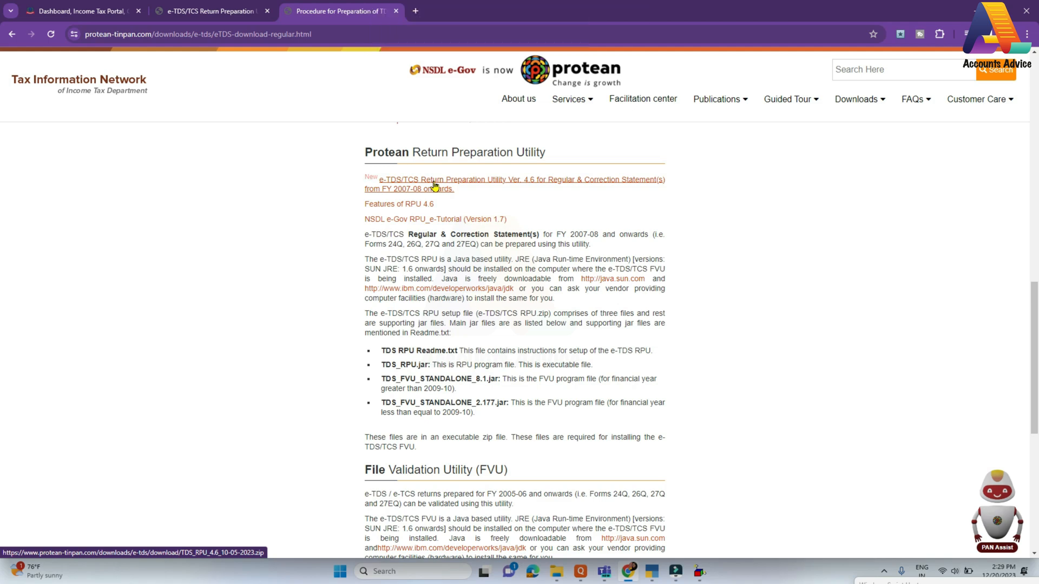
# - Download the e-TDS/TCS FVU.exe (Version 8.1) file for quarterly statements pertaining to FY 2010-11 onwards
pyautogui.click(434, 187)
pyautogui.scroll(-2, 432, 390)
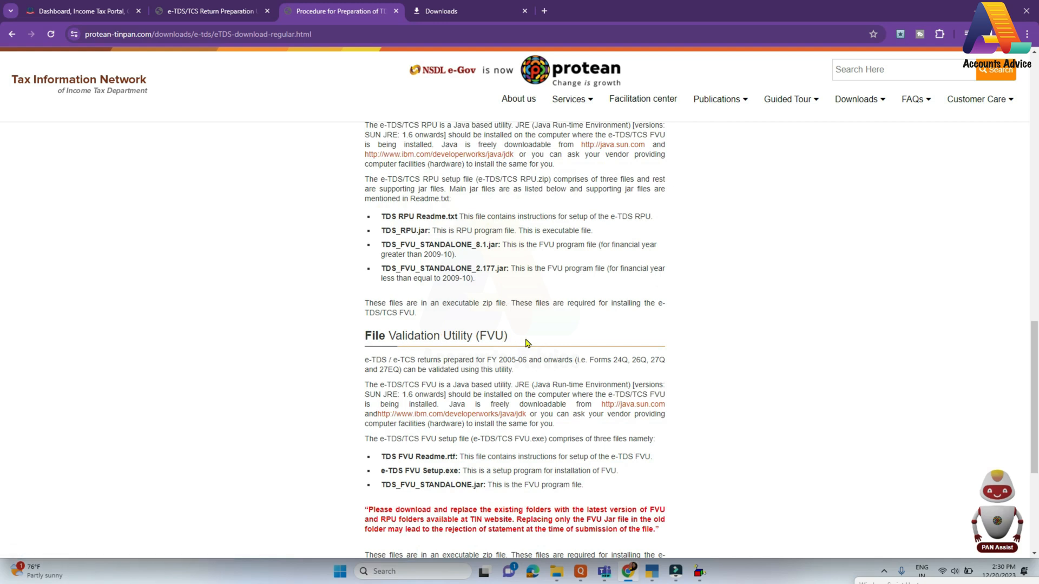
pyautogui.scroll(-5, 524, 352)
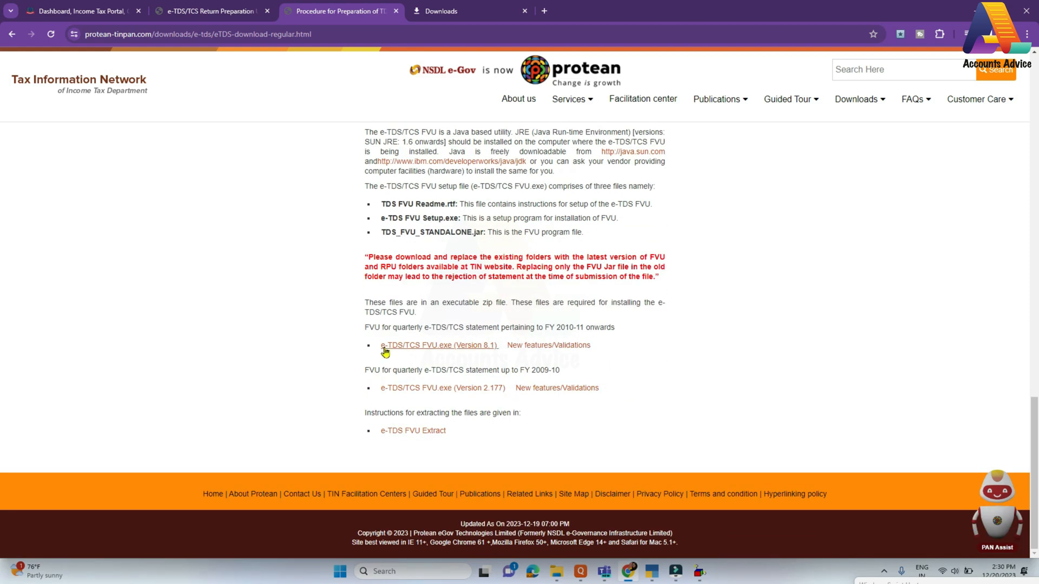
pyautogui.click(445, 351)
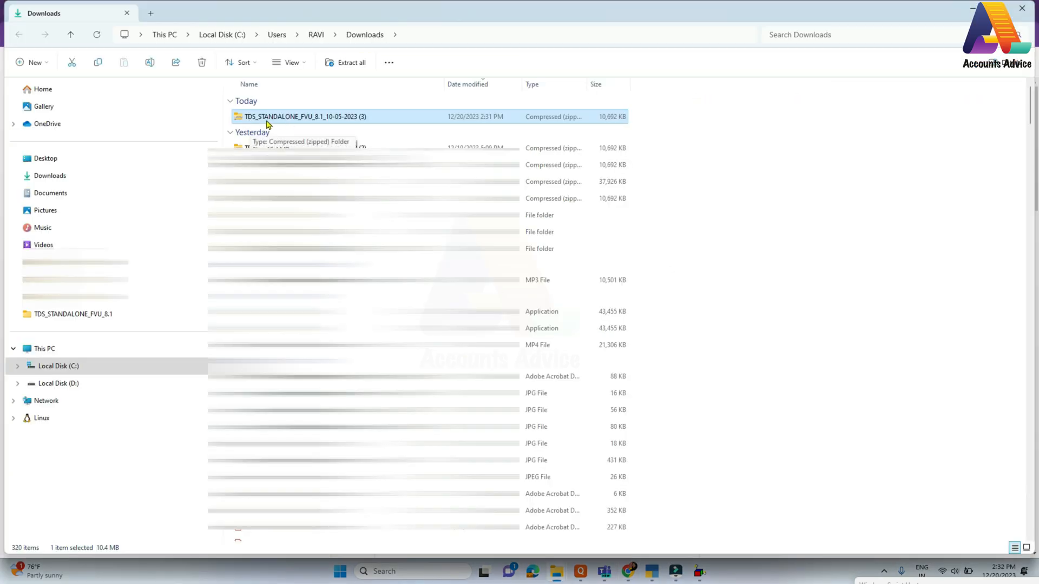
# - In File Explorer, extract all files of the downloaded TDS_STANDALONE_FVU_8.1_10-05-2023 (3) archive to the default destination in Downloads
pyautogui.doubleClick(335, 119)
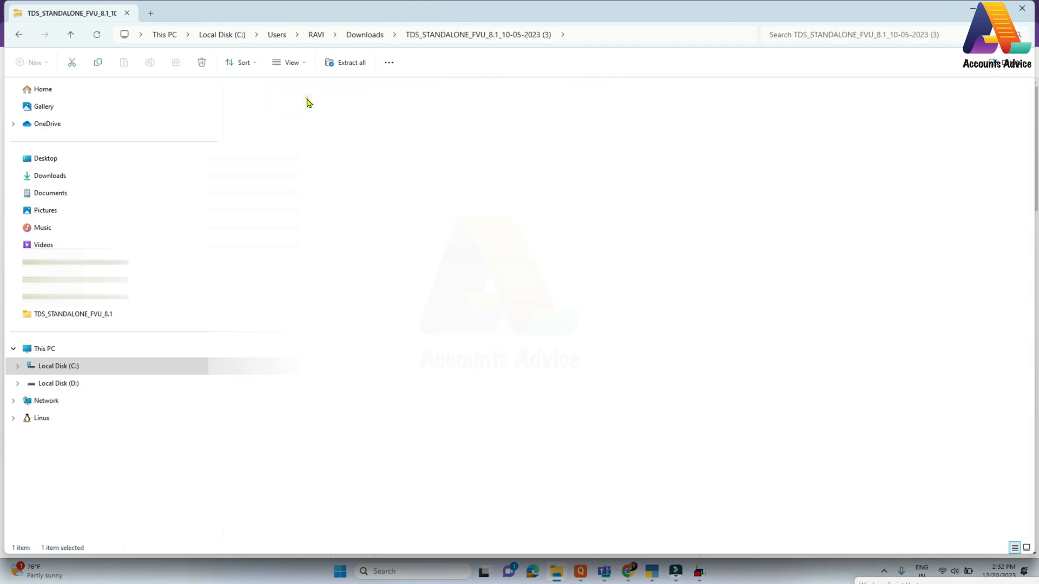
pyautogui.doubleClick(307, 102)
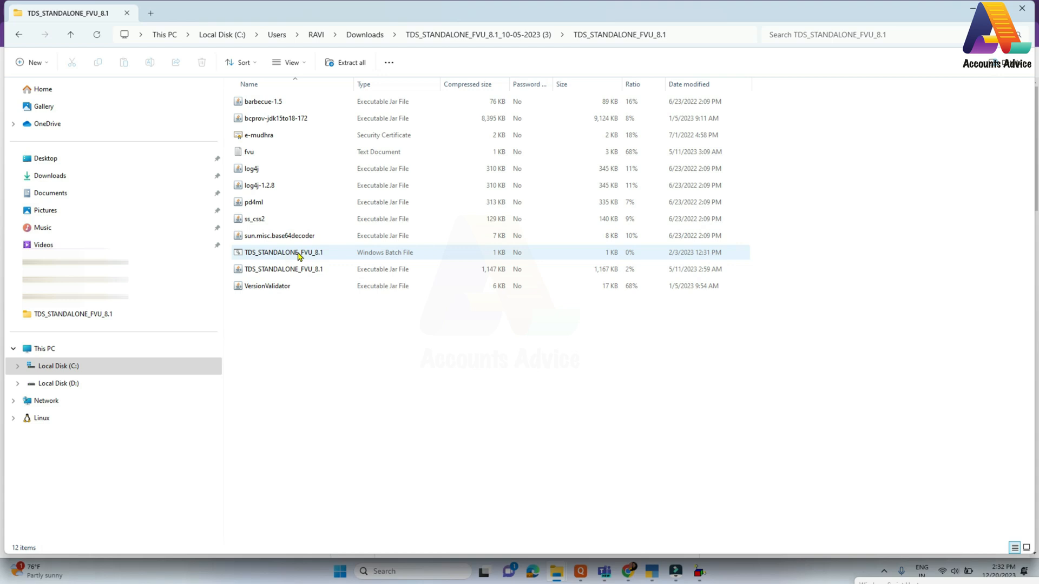
pyautogui.doubleClick(299, 254)
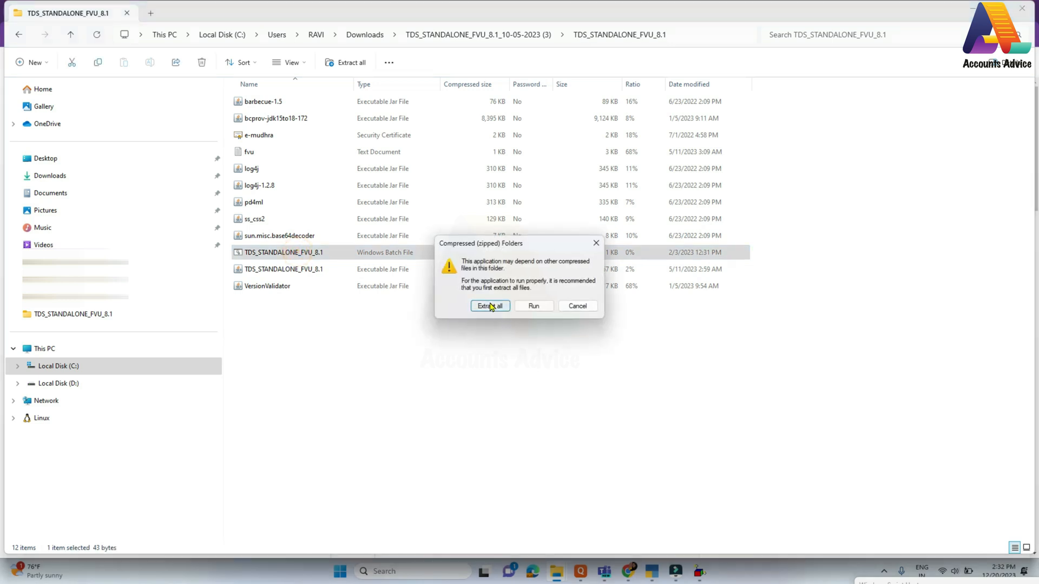
pyautogui.click(489, 307)
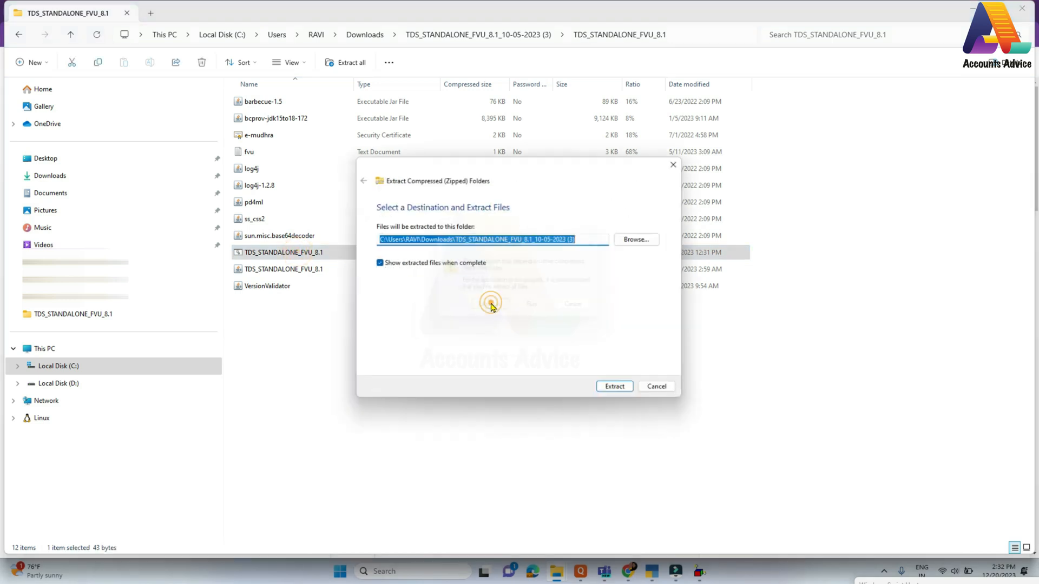
pyautogui.click(623, 390)
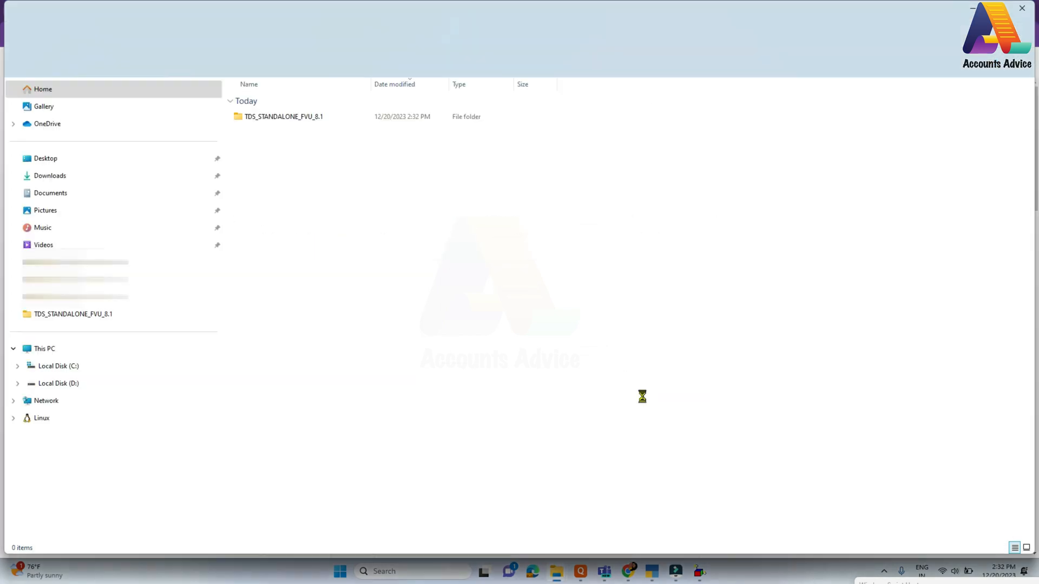
# - Launch the TDS_STANDALONE_FVU_8.1 executable jar from the extracted folder and dismiss its version notice
pyautogui.doubleClick(297, 120)
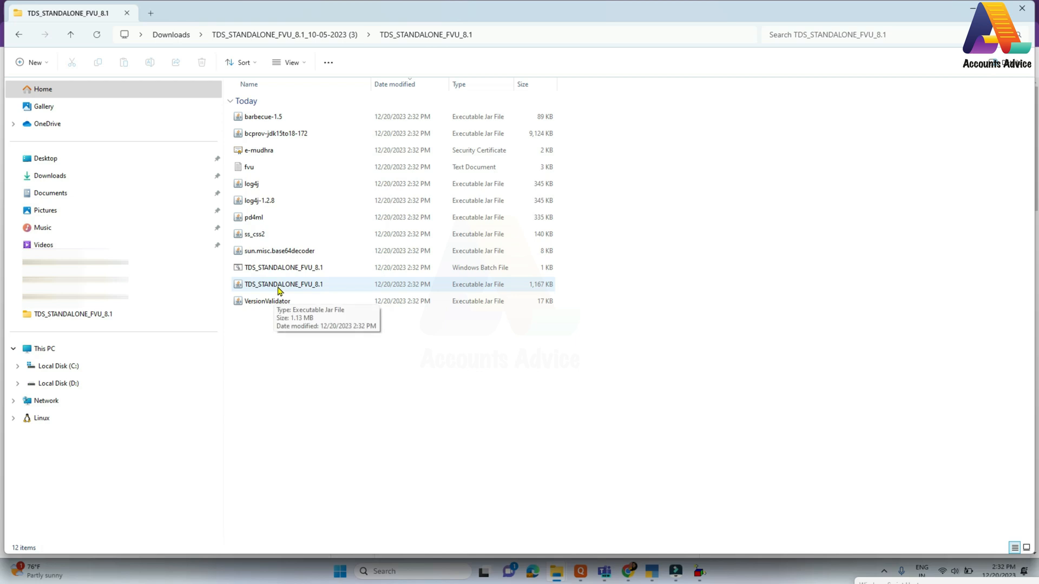
pyautogui.doubleClick(303, 287)
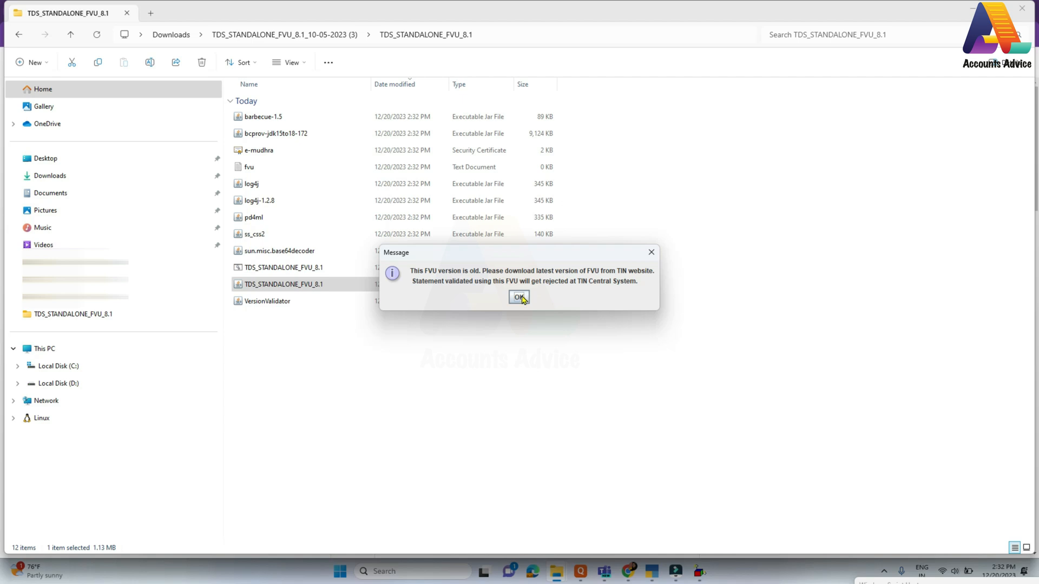
pyautogui.click(519, 297)
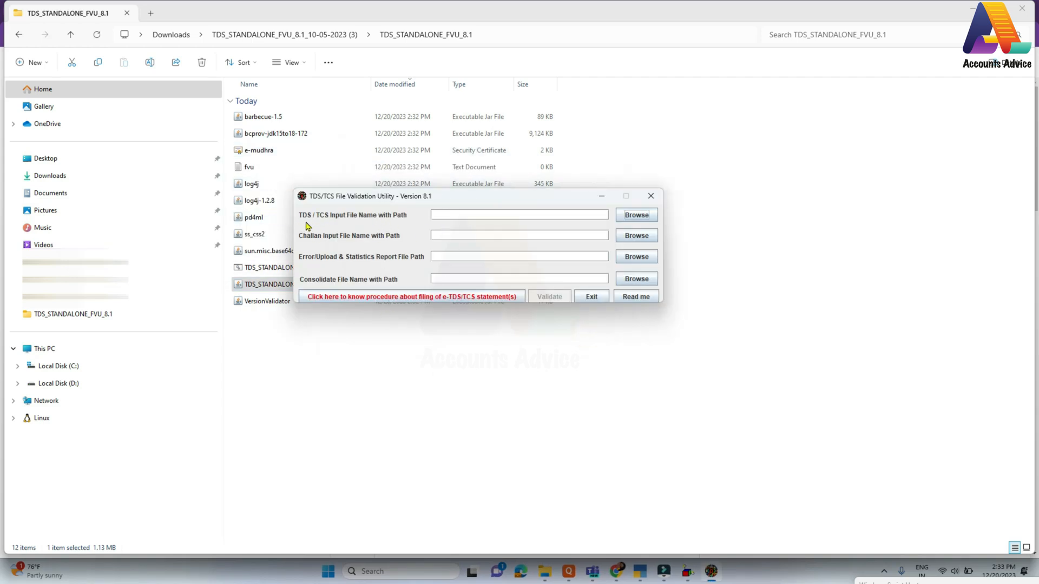
# - Load Tally.txt from the TallyPrime folder as the TDS/TCS input file in the File Validation Utility
pyautogui.click(637, 215)
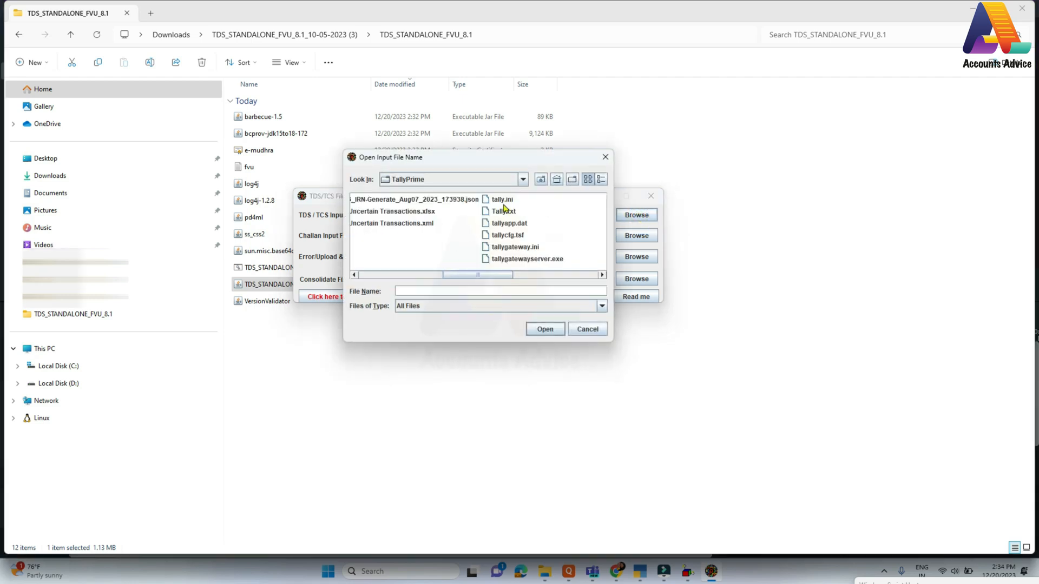
pyautogui.click(412, 211)
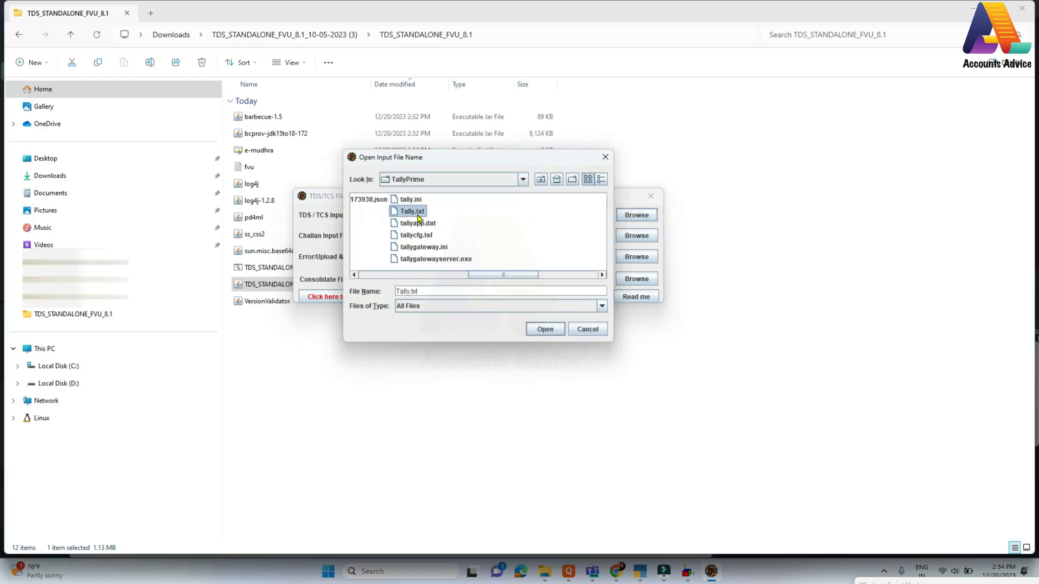
pyautogui.click(544, 329)
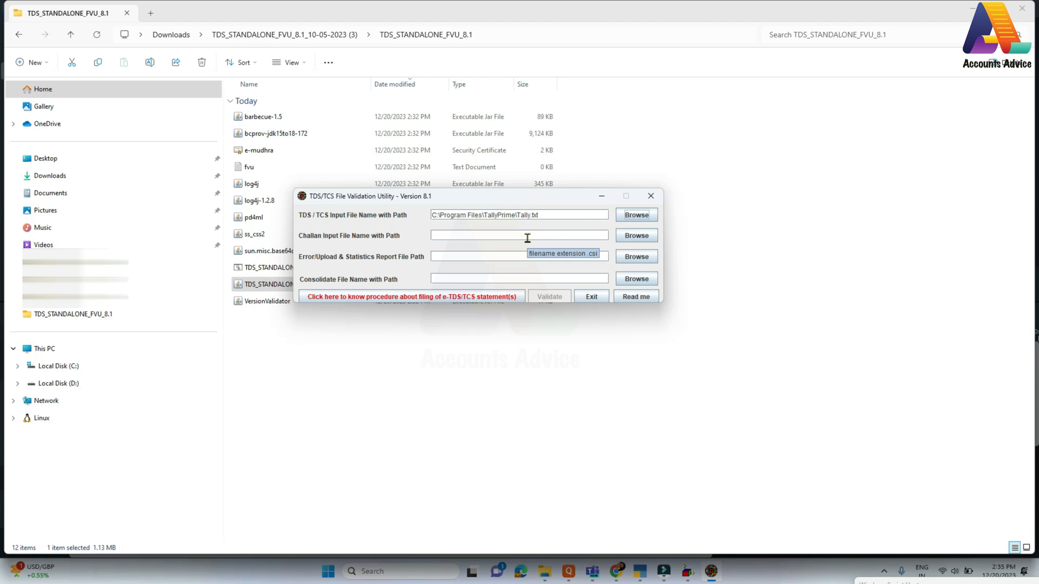
# - Switch to the Income Tax e-Filing portal in the browser and open the Challan Status Inquiry (CSI) File section of e-Pay Tax
pyautogui.click(616, 570)
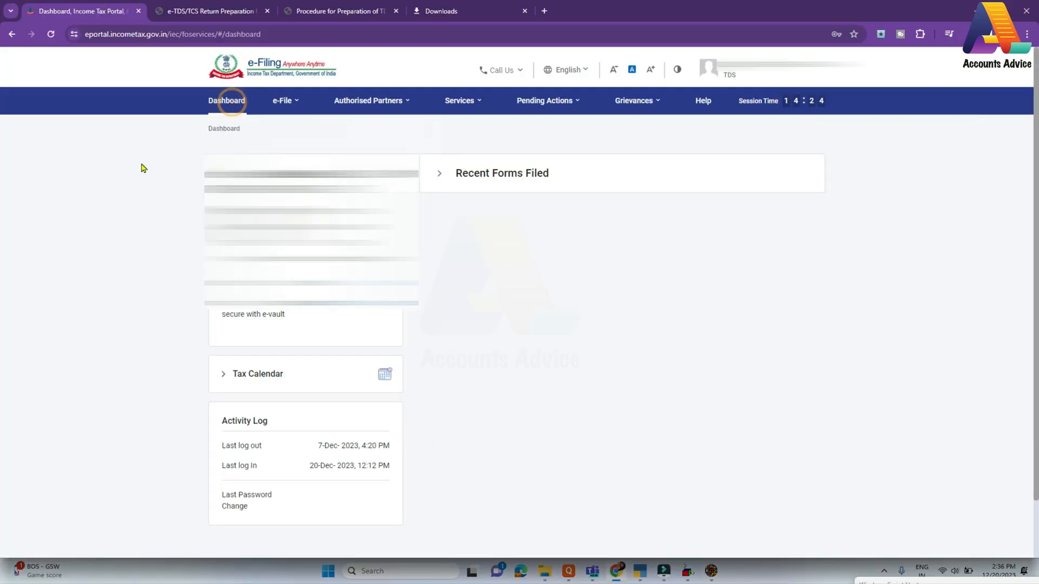
pyautogui.moveTo(293, 107)
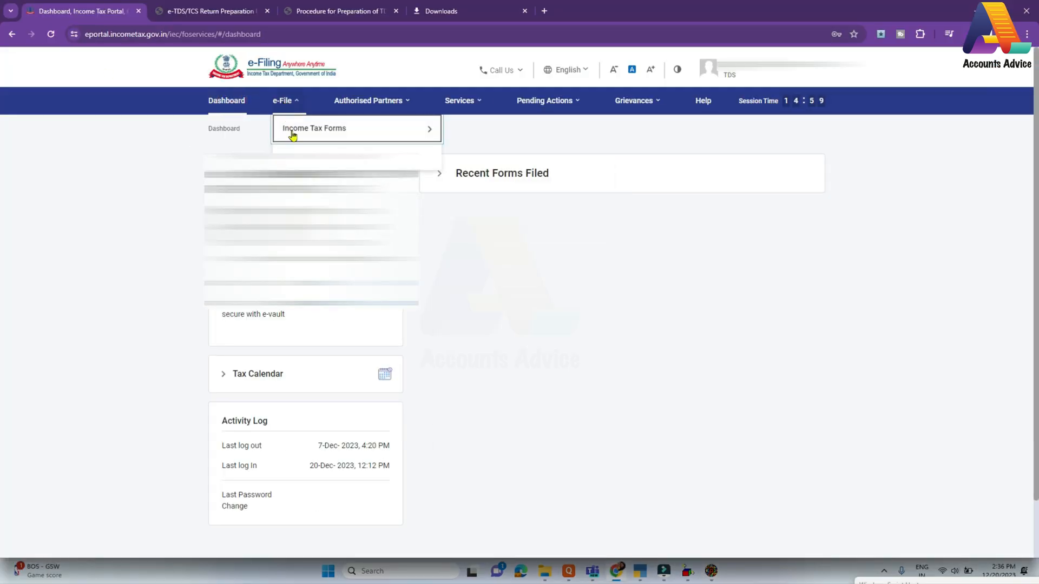
pyautogui.click(301, 158)
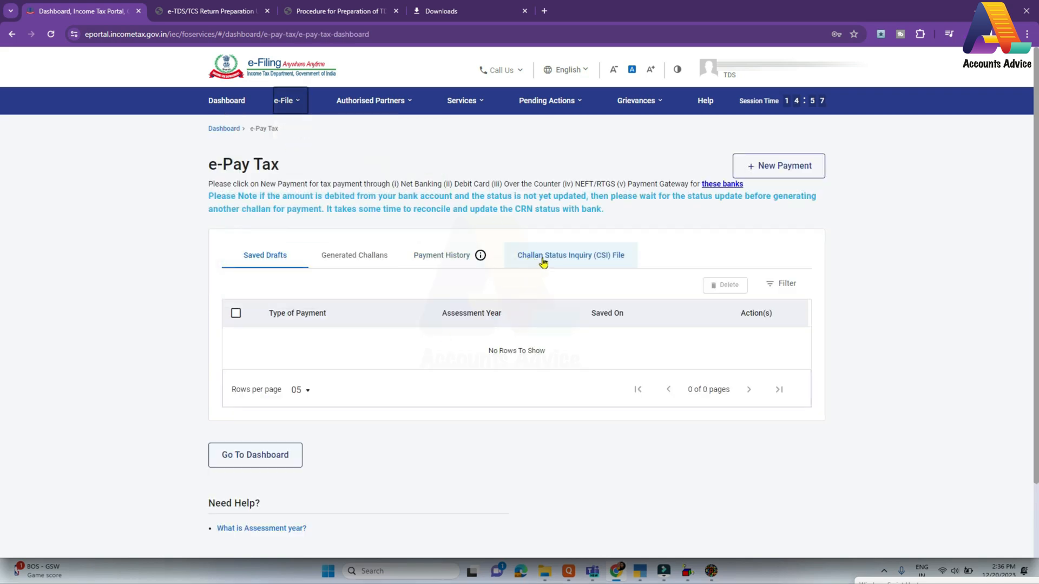
pyautogui.click(583, 261)
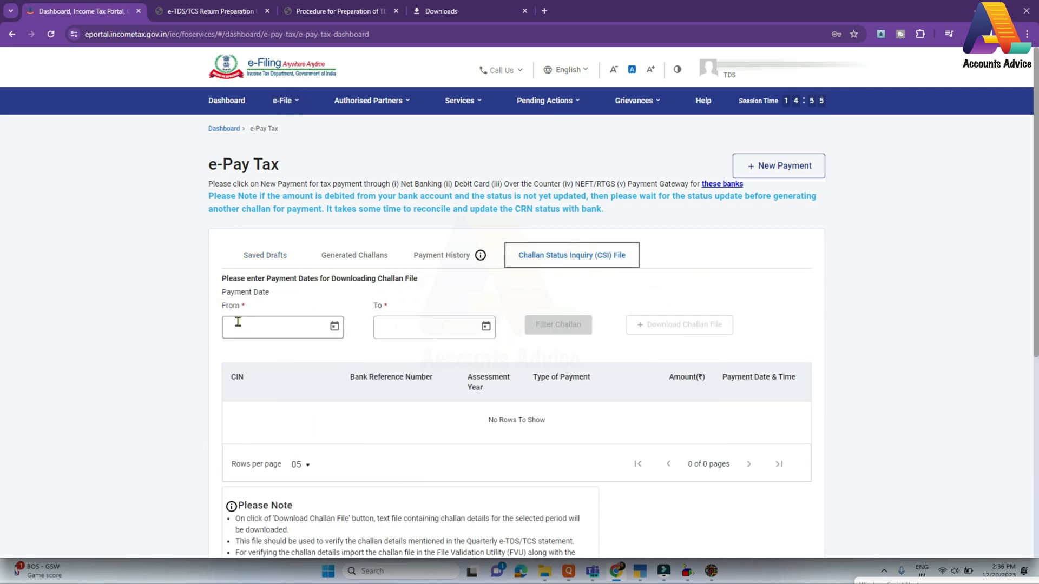
# - Filter the challans with payment dates from 01-Jul-2023 to 30-Sep-2023 and download the challan file
pyautogui.click(334, 326)
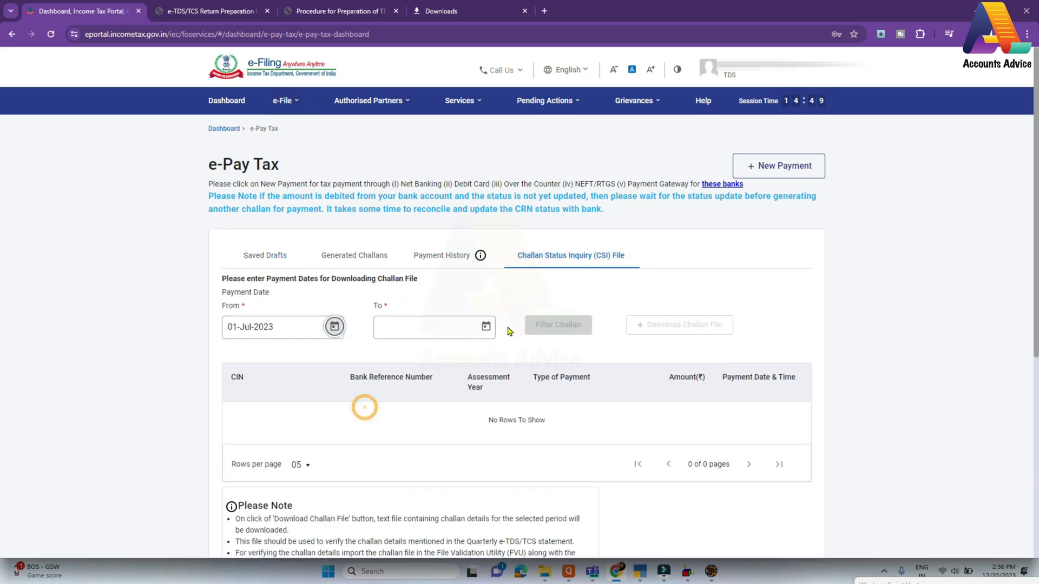
pyautogui.click(486, 326)
pyautogui.click(498, 362)
pyautogui.click(499, 362)
pyautogui.click(498, 362)
pyautogui.click(515, 496)
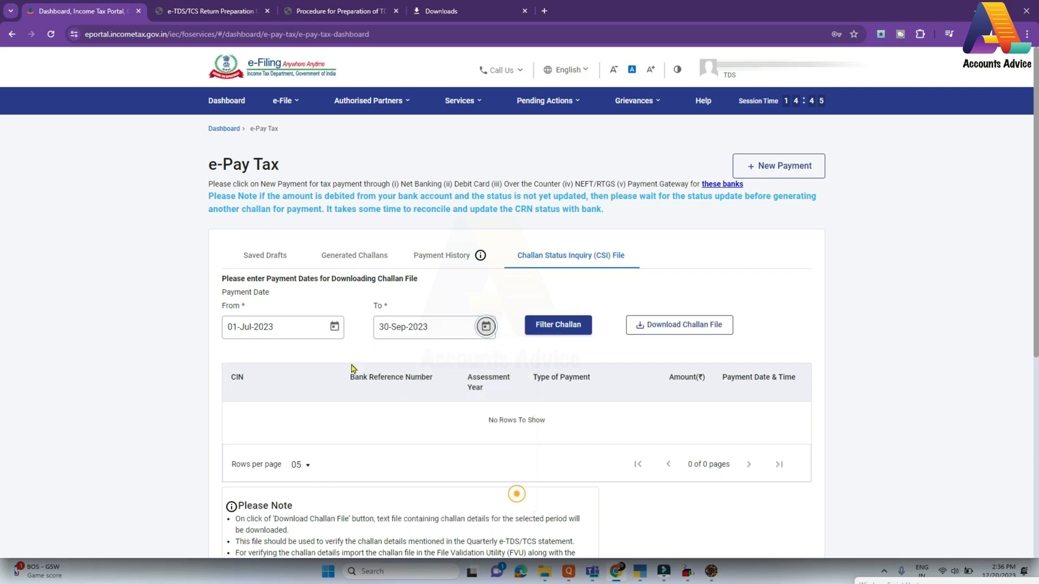
pyautogui.click(557, 326)
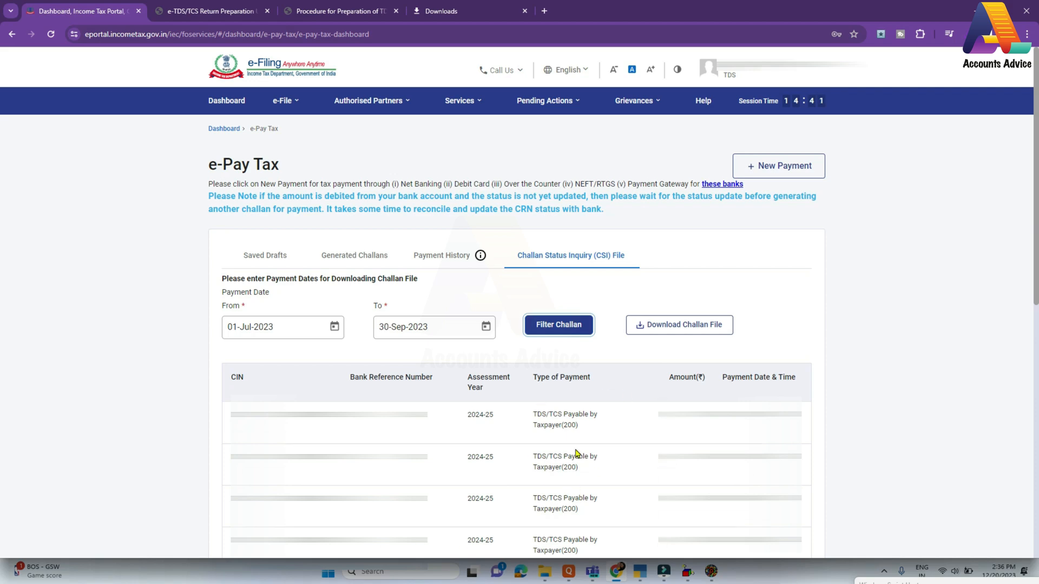
pyautogui.click(682, 328)
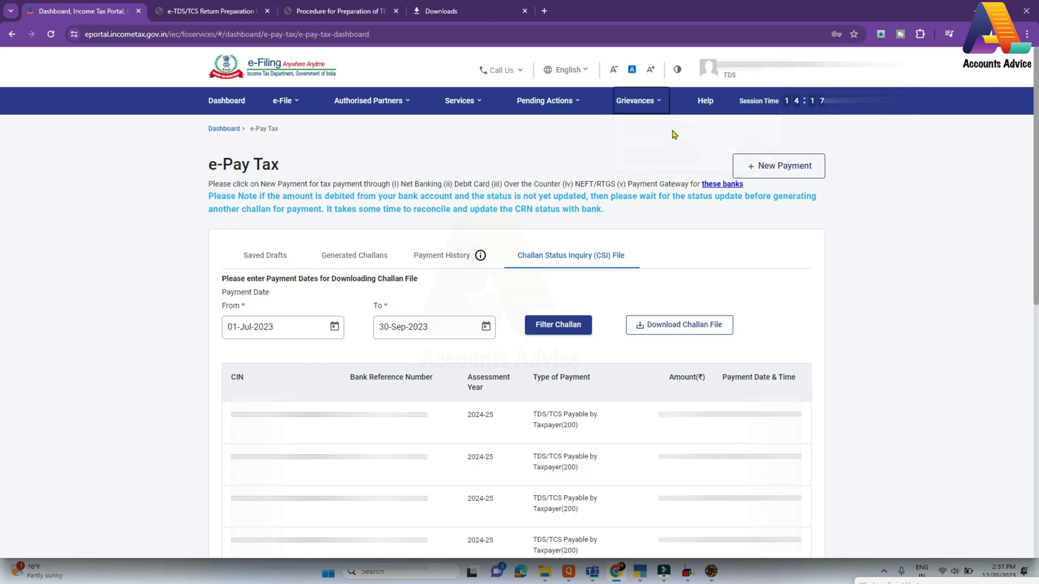
# - In the File Validation Utility, load the CSI challan file, set the report path to D:\Youtube Channal and choose #4 TDS Return.wfp as the consolidate file
pyautogui.click(617, 573)
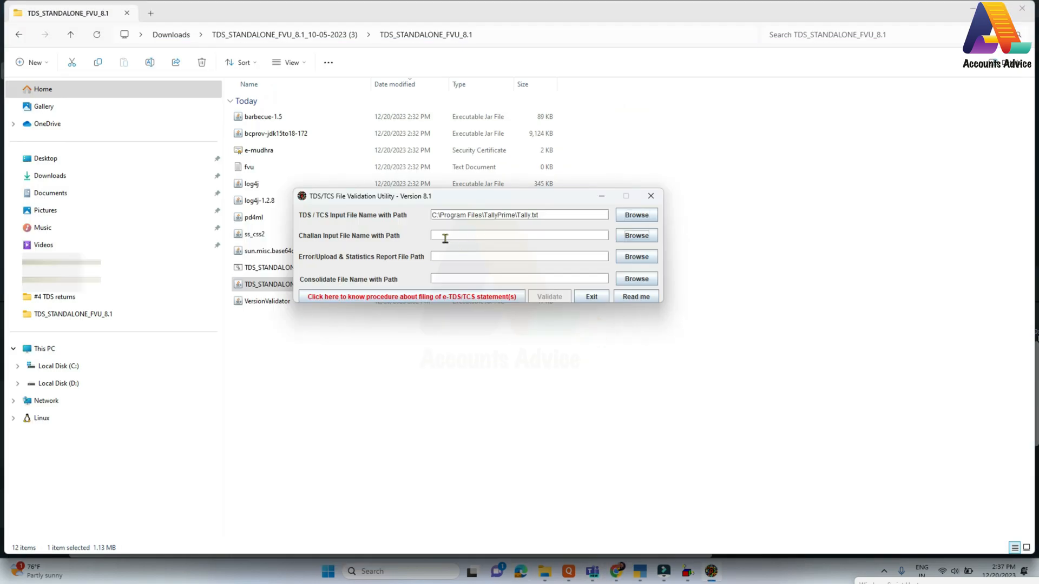
pyautogui.click(639, 237)
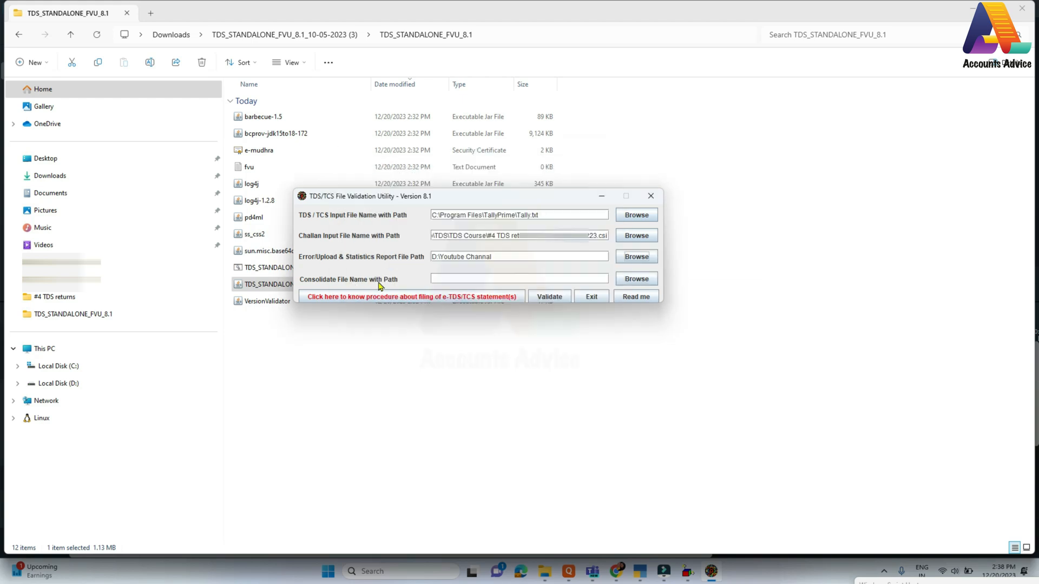
pyautogui.click(637, 278)
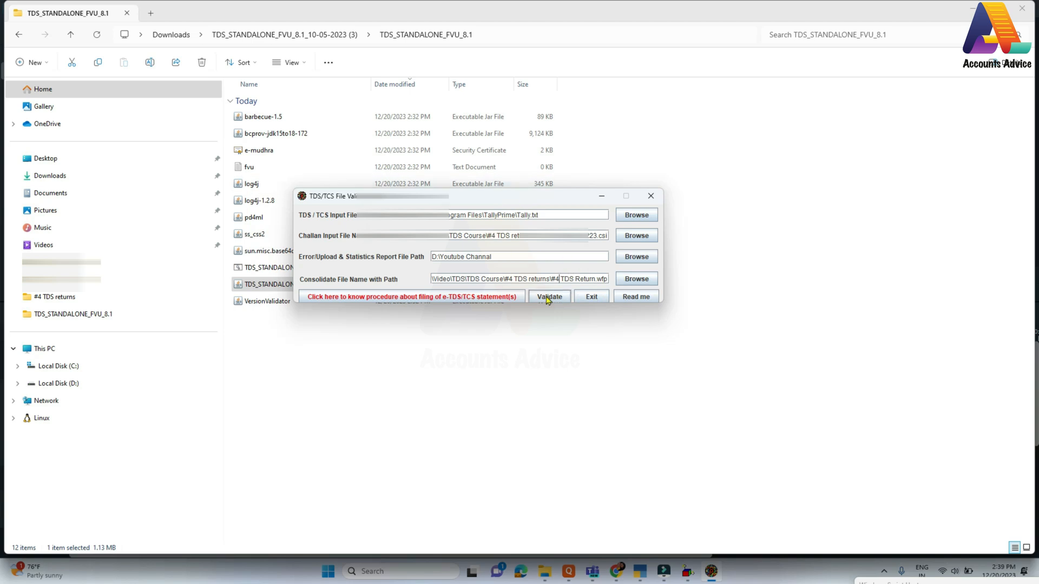
# - Validate the TDS return files, dismiss the result message and examine the error description in the Tallyerr.html report
pyautogui.click(548, 297)
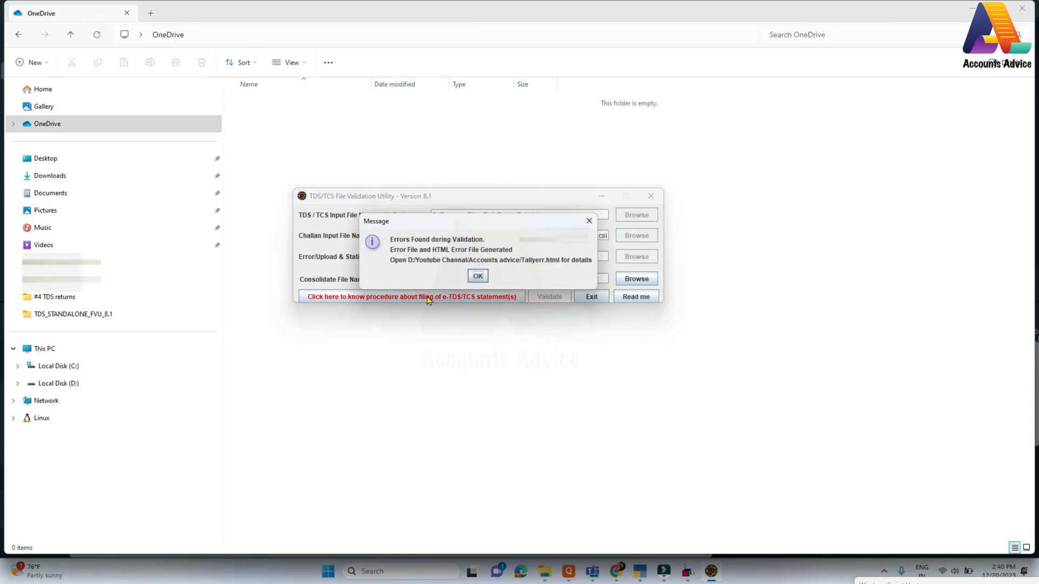
pyautogui.click(476, 277)
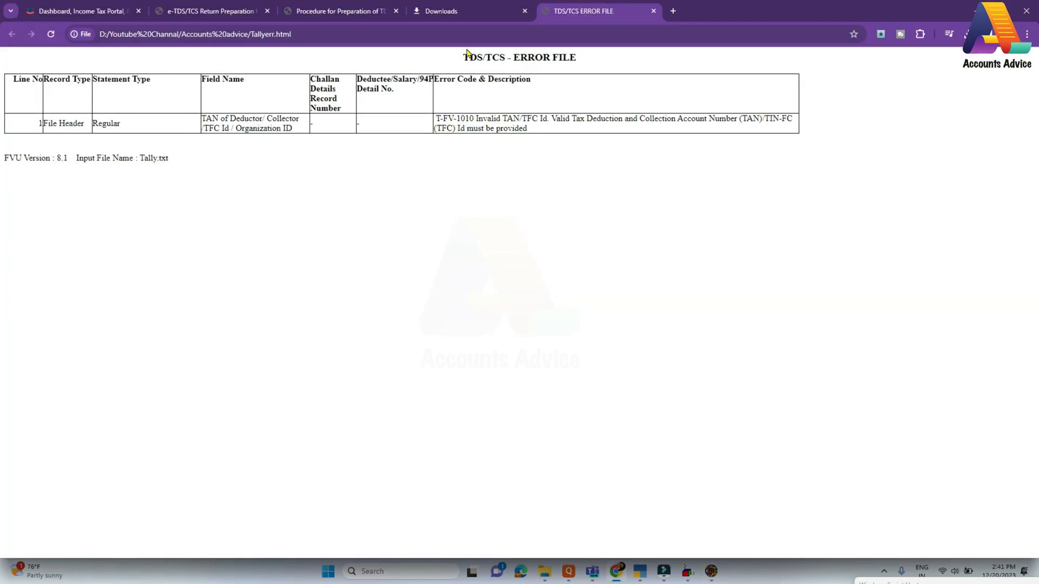
pyautogui.moveTo(464, 119); pyautogui.dragTo(749, 132)
pyautogui.click(655, 201)
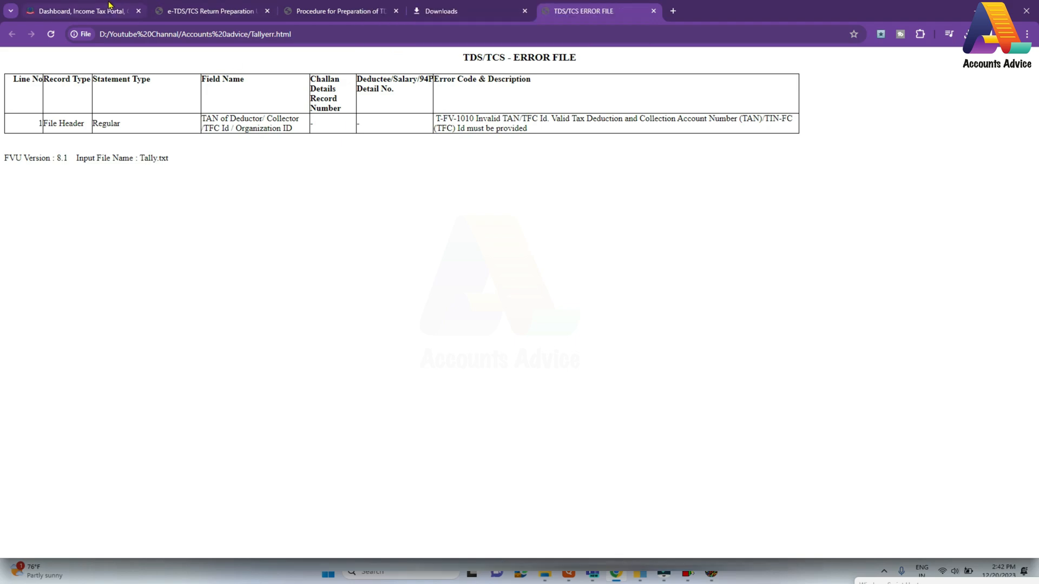
# - Switch to the Income Tax e-Filing portal and start filing Deduction of tax at source (Form TDS) from the income tax forms
pyautogui.click(109, 7)
pyautogui.click(229, 102)
pyautogui.moveTo(281, 106)
pyautogui.moveTo(304, 135)
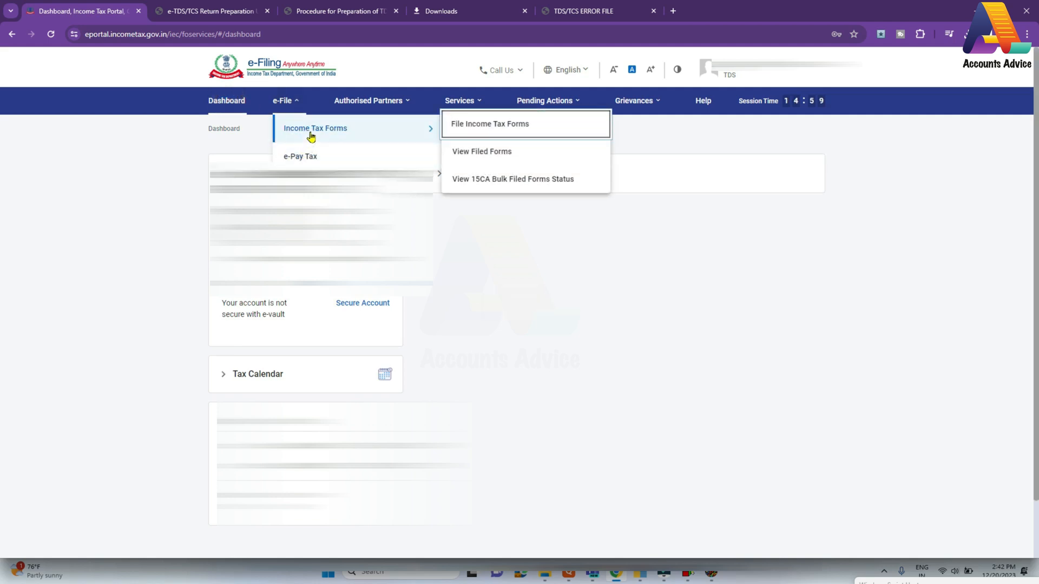
pyautogui.click(468, 129)
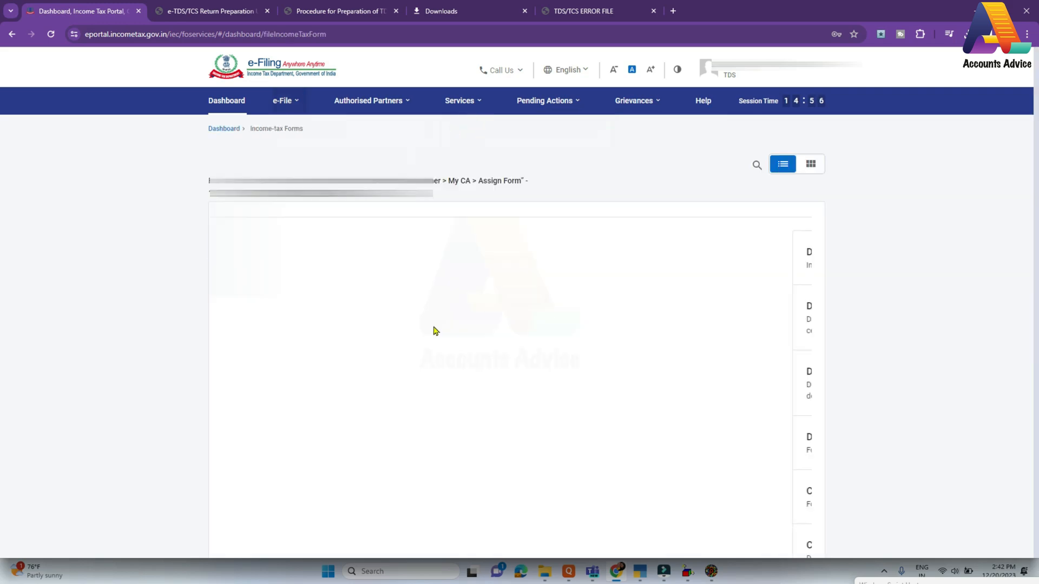
pyautogui.scroll(-10, 431, 332)
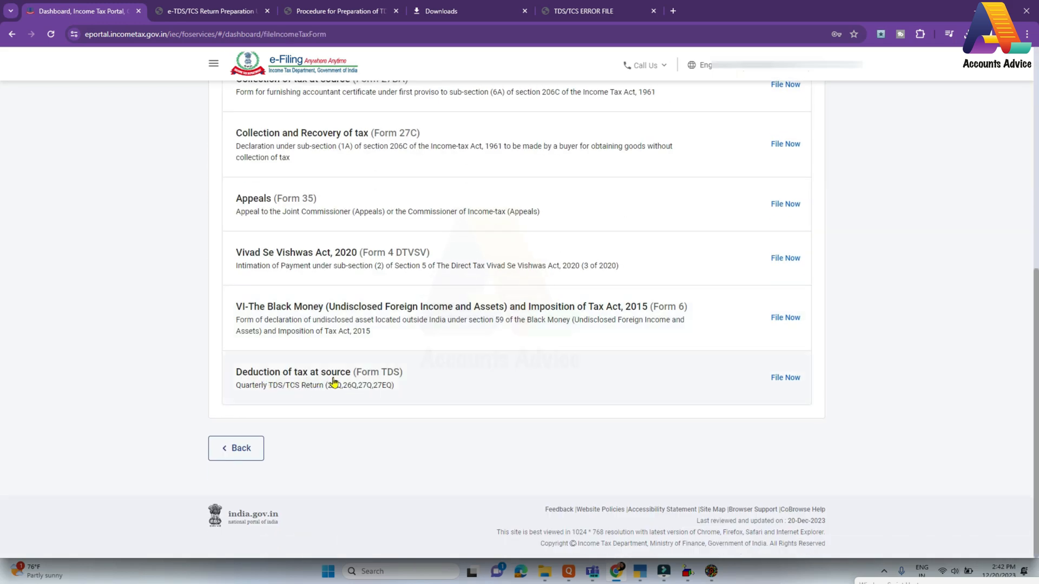
pyautogui.click(334, 383)
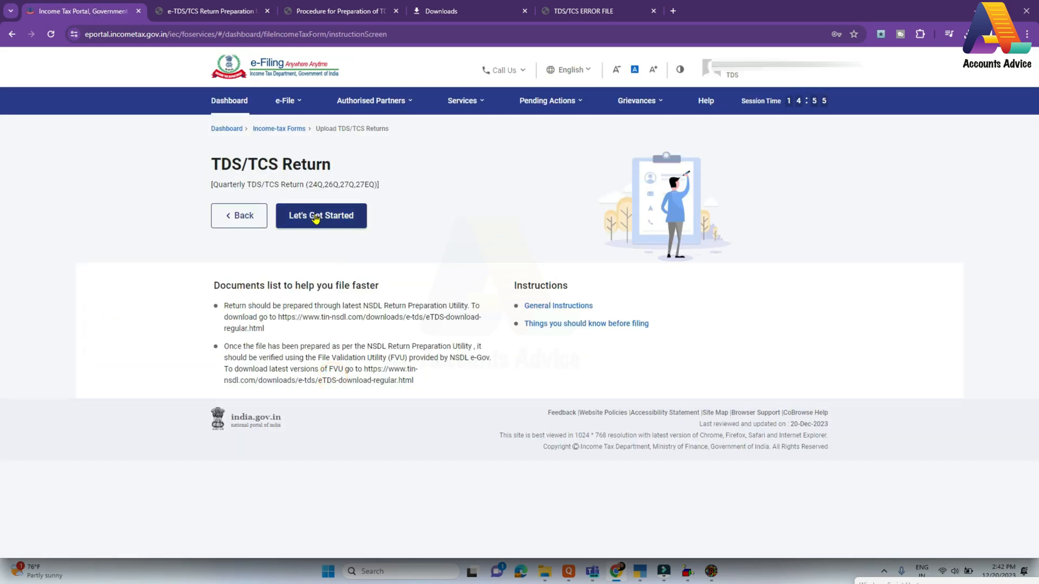
pyautogui.click(316, 220)
# - Fill in the TDS return form with form 26Q (Other than salary), financial year 2023-24, quarter Q2 and upload type Regular
pyautogui.click(262, 195)
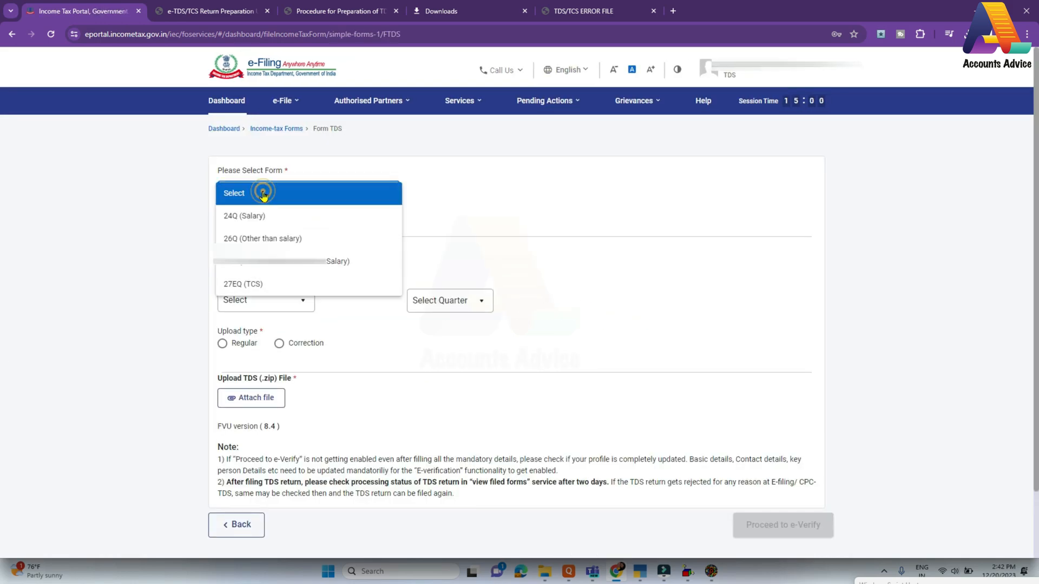
pyautogui.click(277, 240)
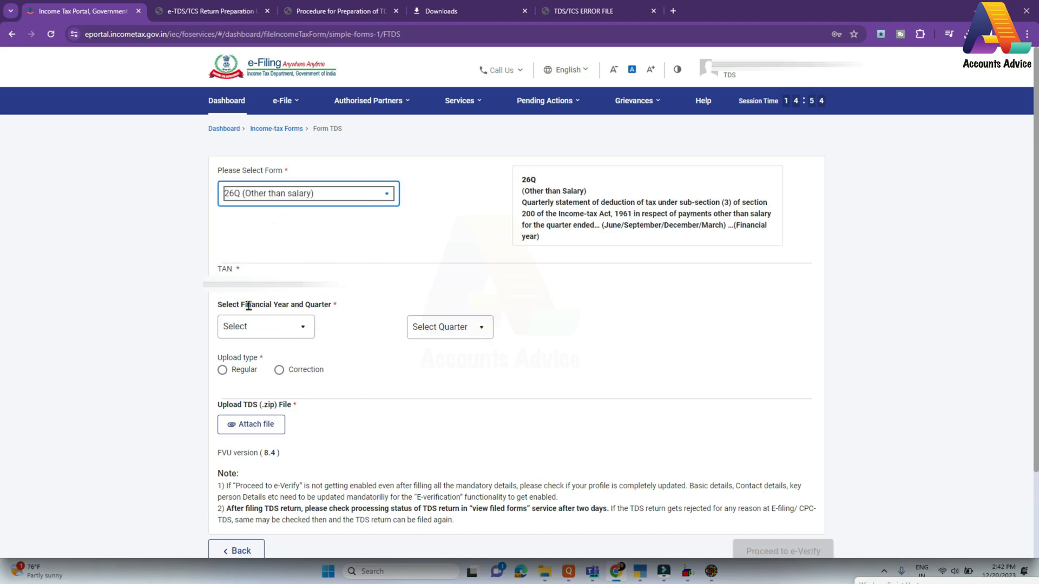
pyautogui.click(262, 334)
pyautogui.scroll(-4, 259, 373)
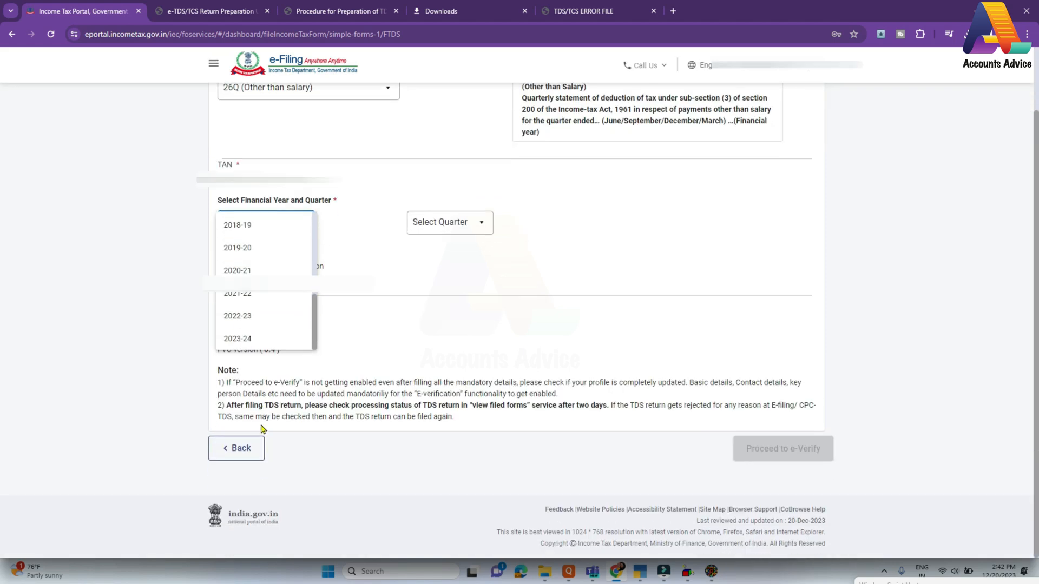
pyautogui.click(246, 338)
pyautogui.click(469, 224)
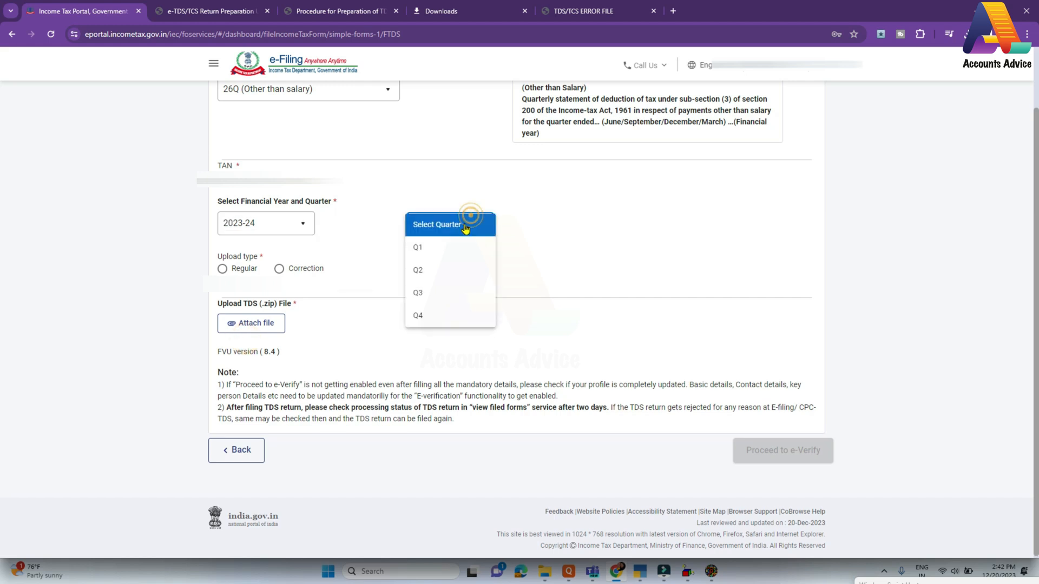
pyautogui.click(436, 272)
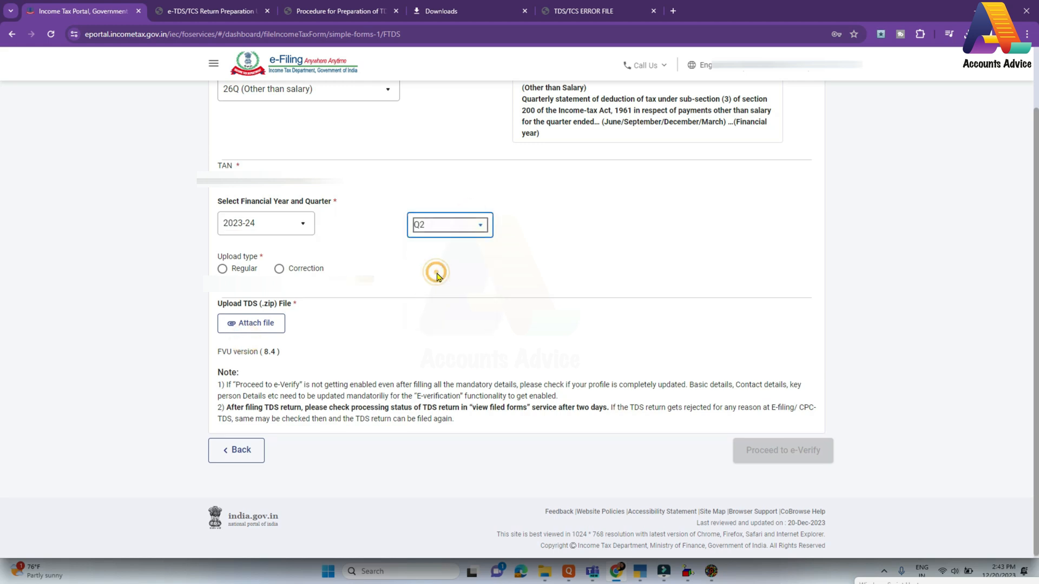
pyautogui.click(223, 269)
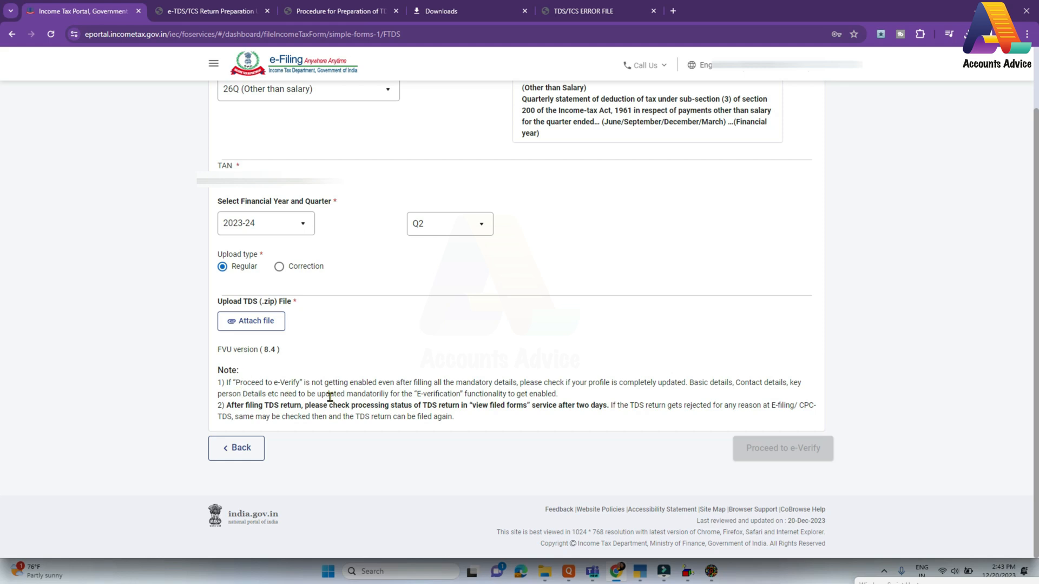
# - In File Explorer, compress the fvu text file in the TDS_STANDALONE_FVU_8.1 folder to a ZIP named fvu, and return to the portal's TDS form
pyautogui.moveTo(544, 571)
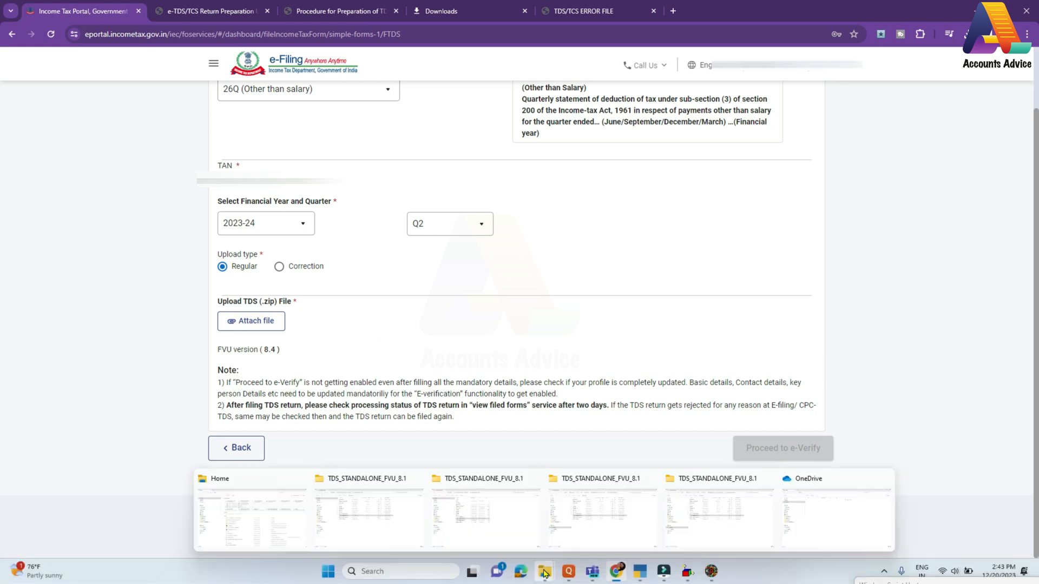
pyautogui.click(504, 513)
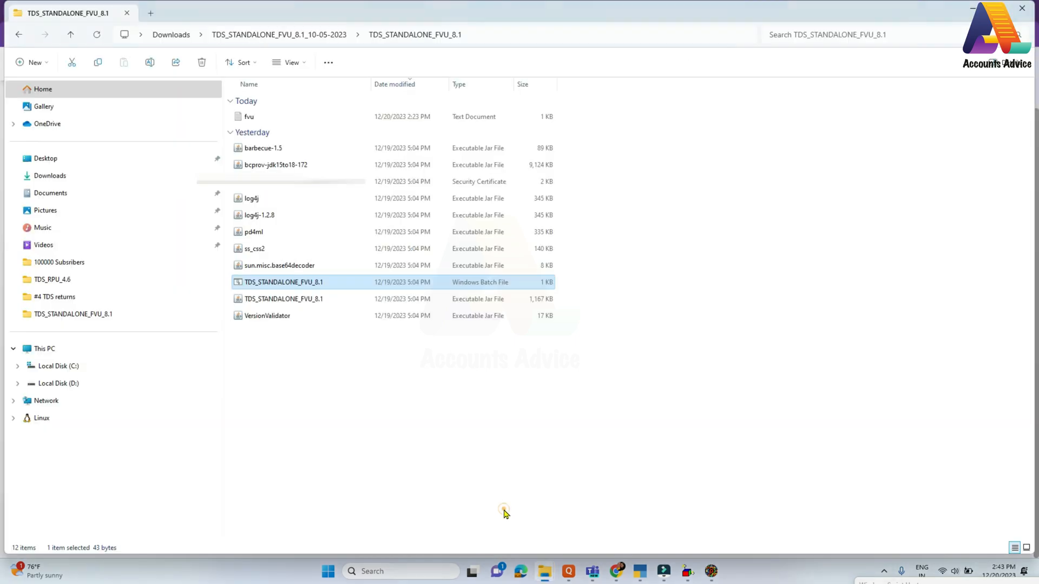
pyautogui.click(257, 248)
pyautogui.click(269, 116)
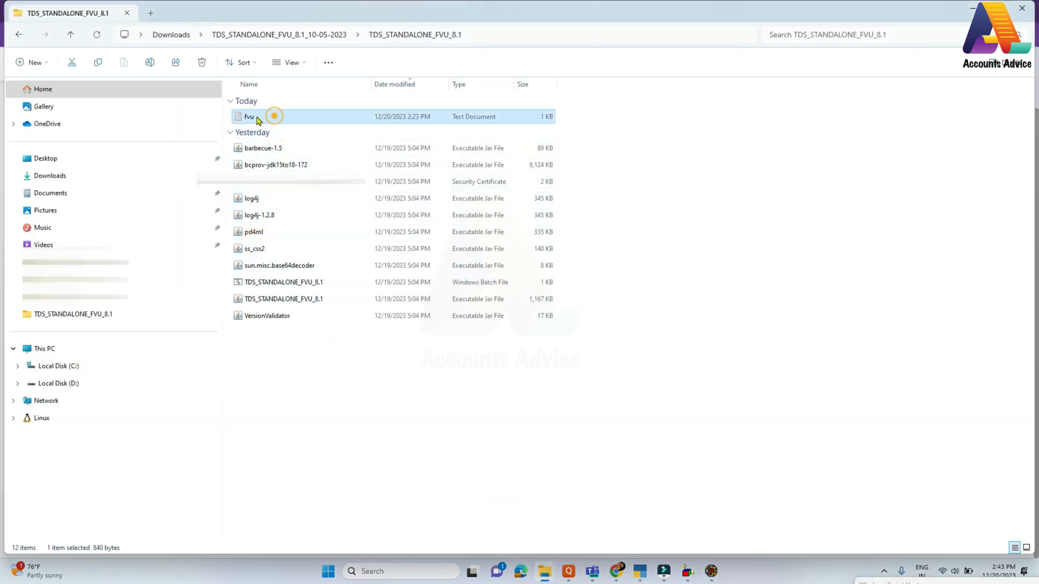
pyautogui.rightClick(267, 120)
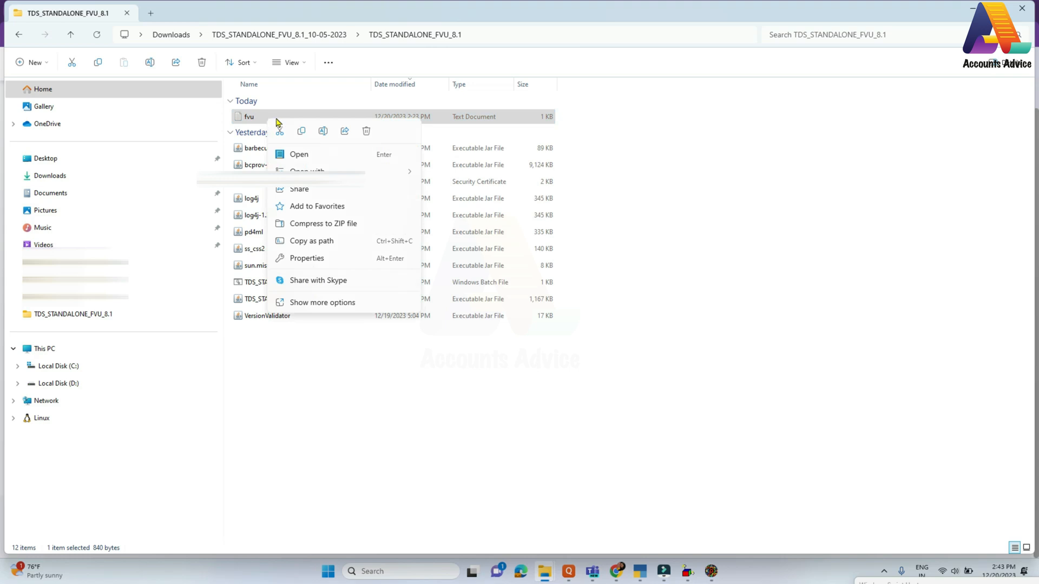
pyautogui.click(315, 226)
pyautogui.press('Return')
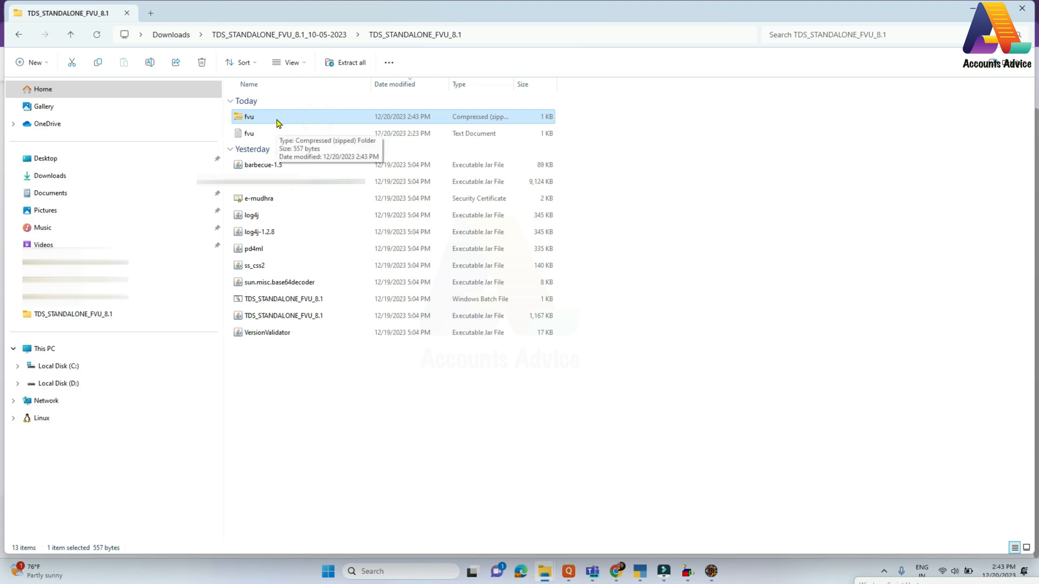
pyautogui.click(617, 571)
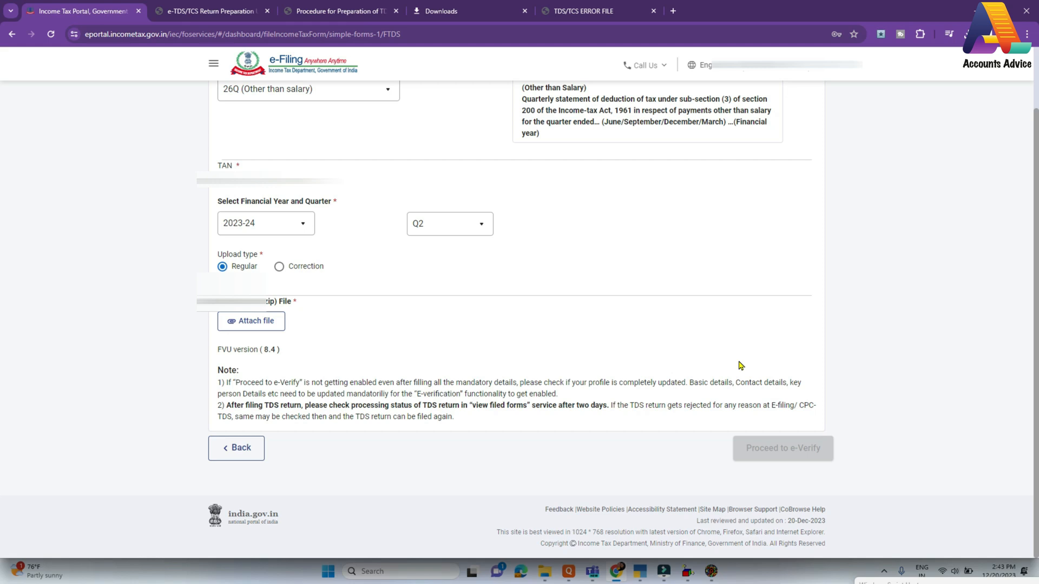
pyautogui.scroll(2, 724, 419)
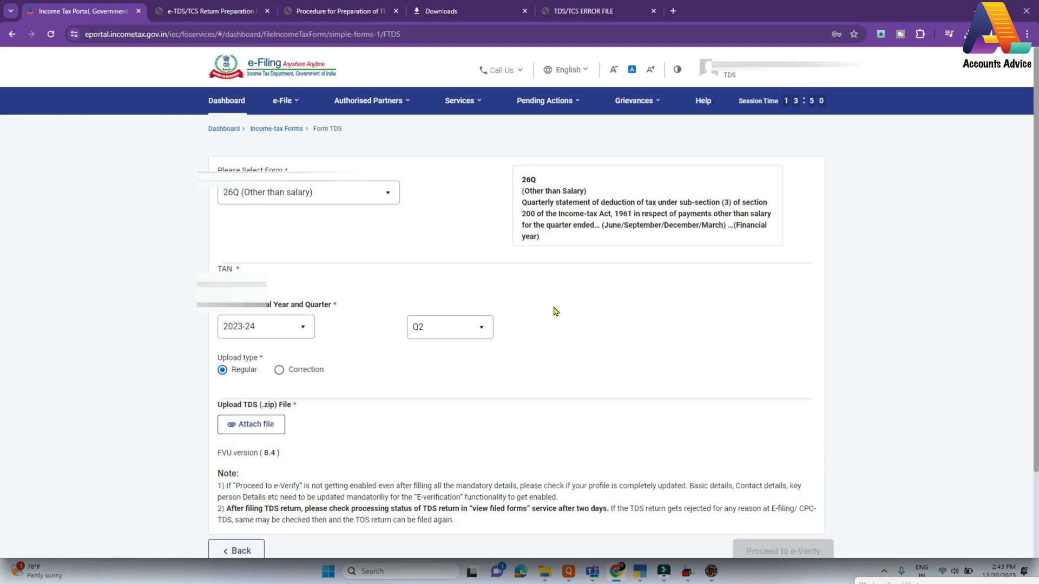